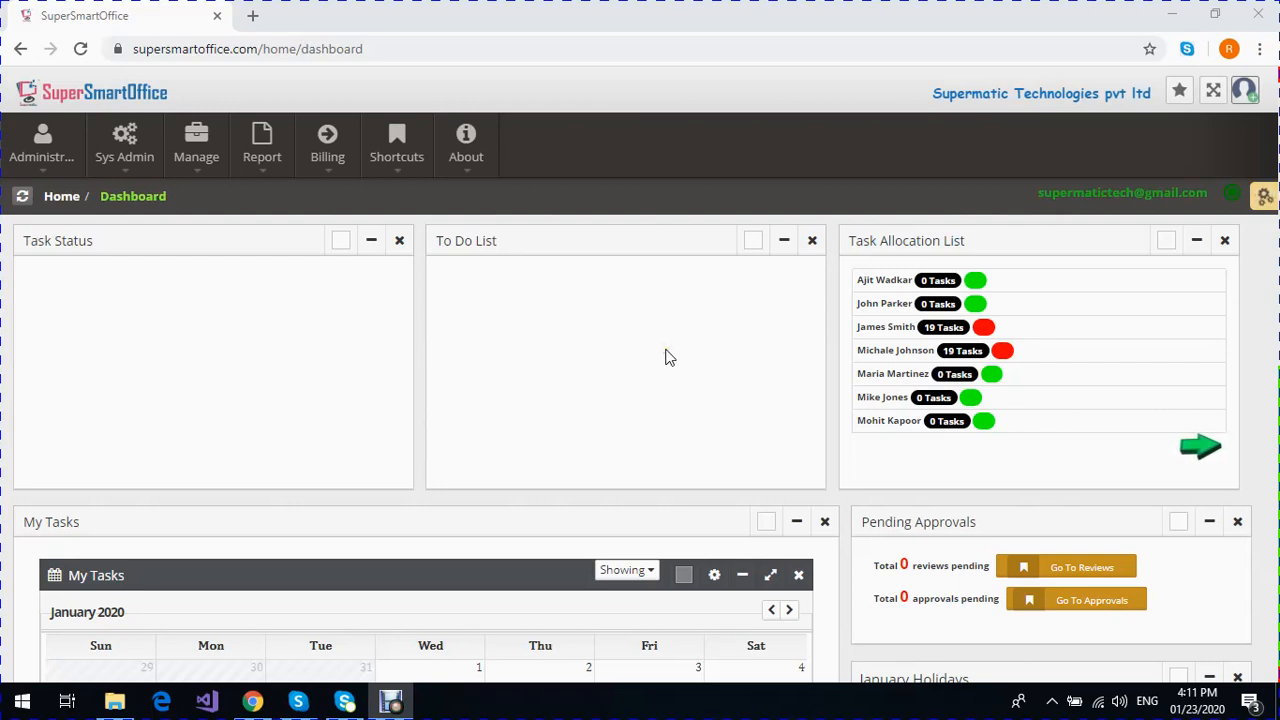
# - Open the Events list under Administration and start a new event named Stock Audit
pyautogui.click(42, 145)
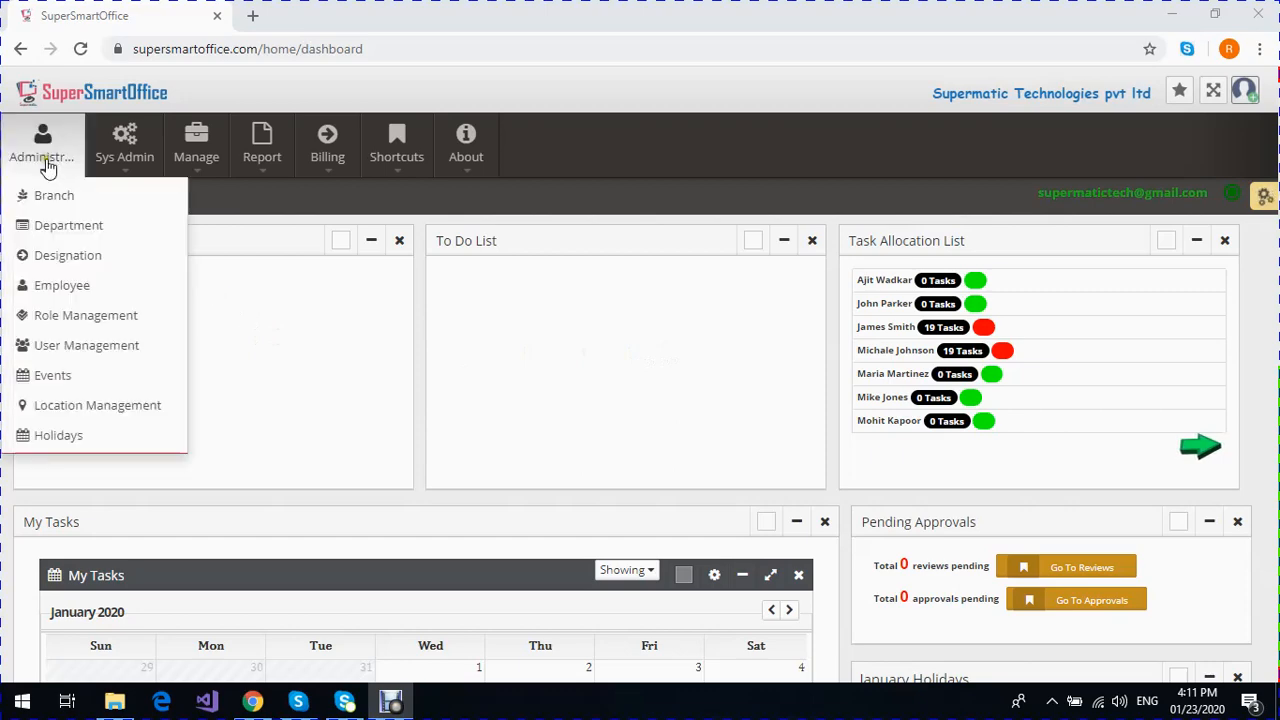
pyautogui.click(56, 376)
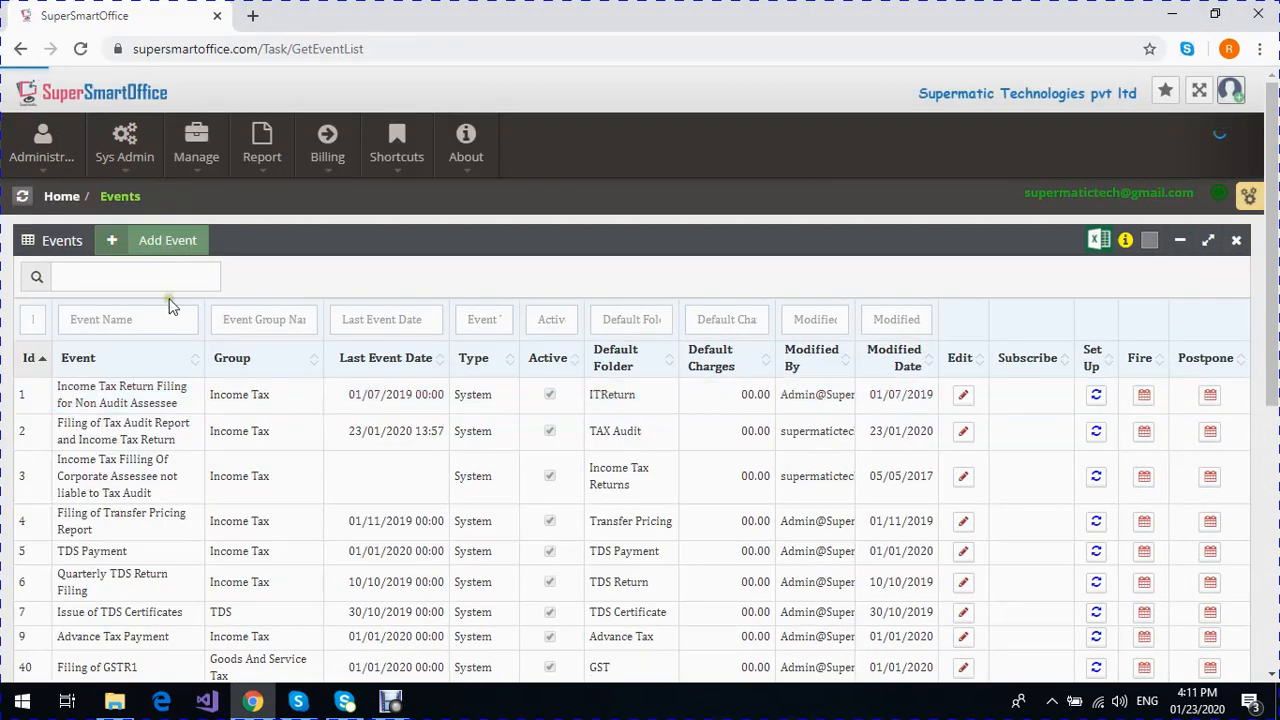
pyautogui.click(168, 242)
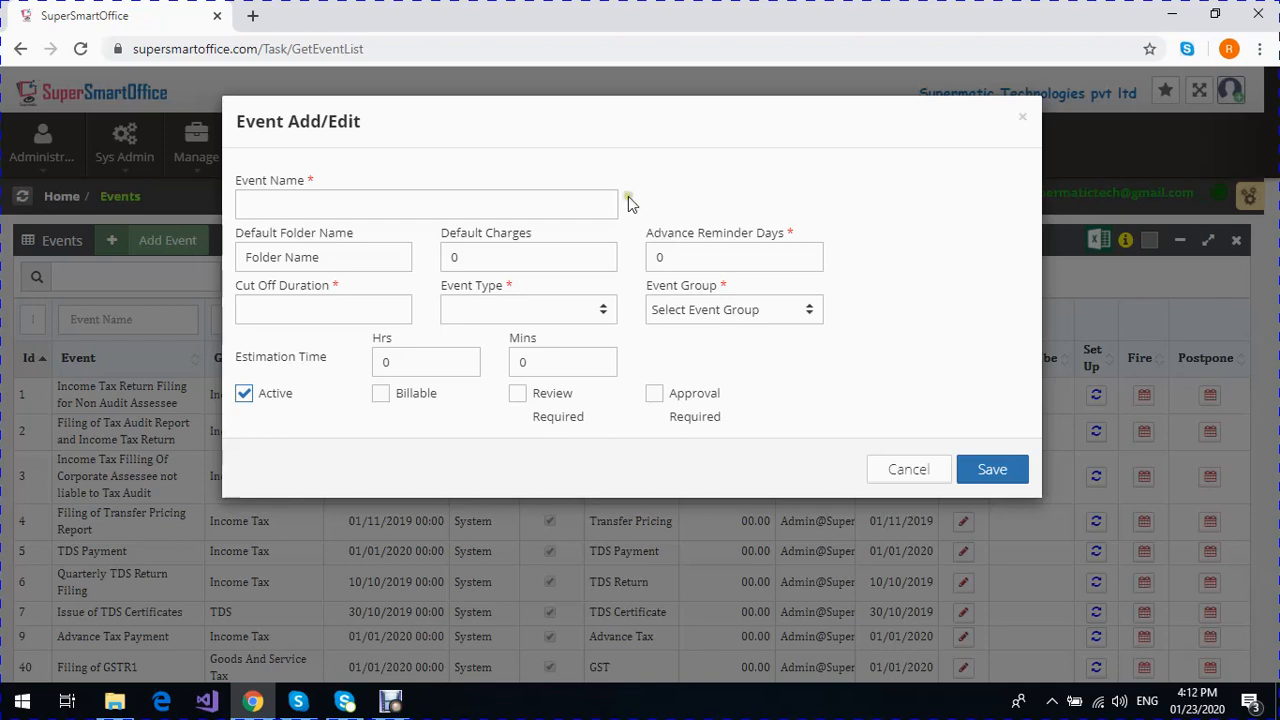
pyautogui.click(585, 203)
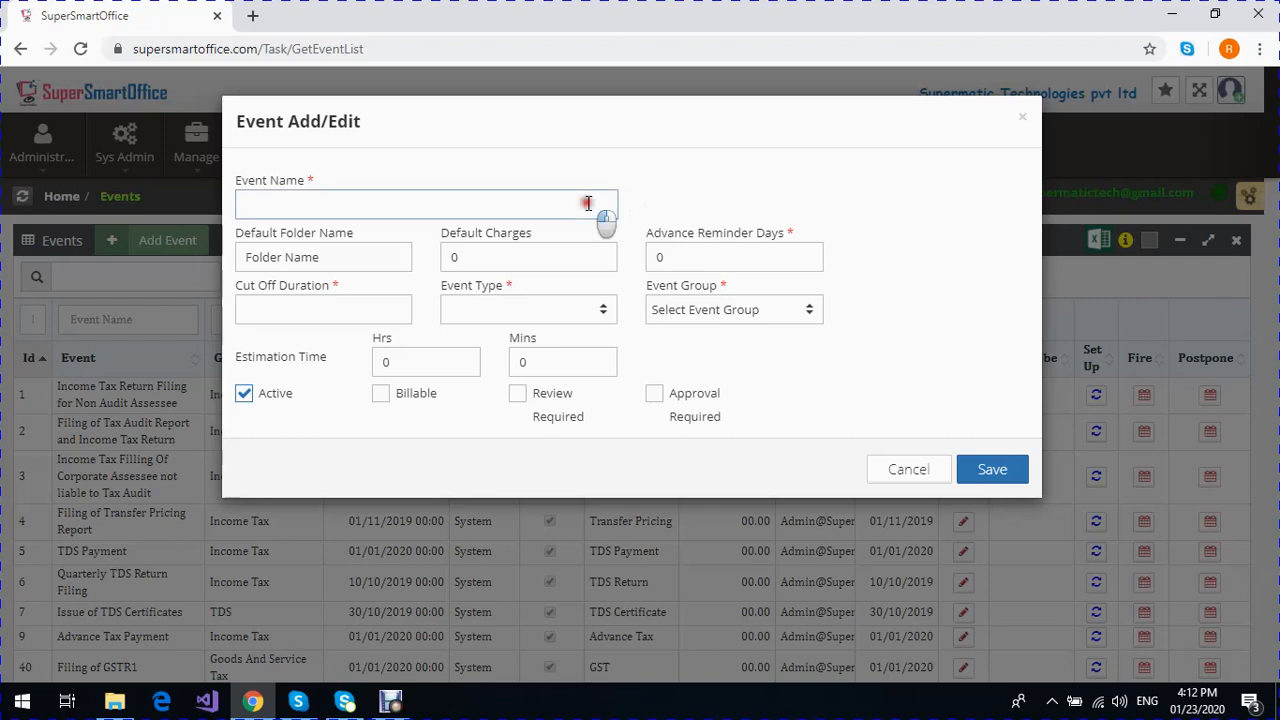
pyautogui.click(536, 242)
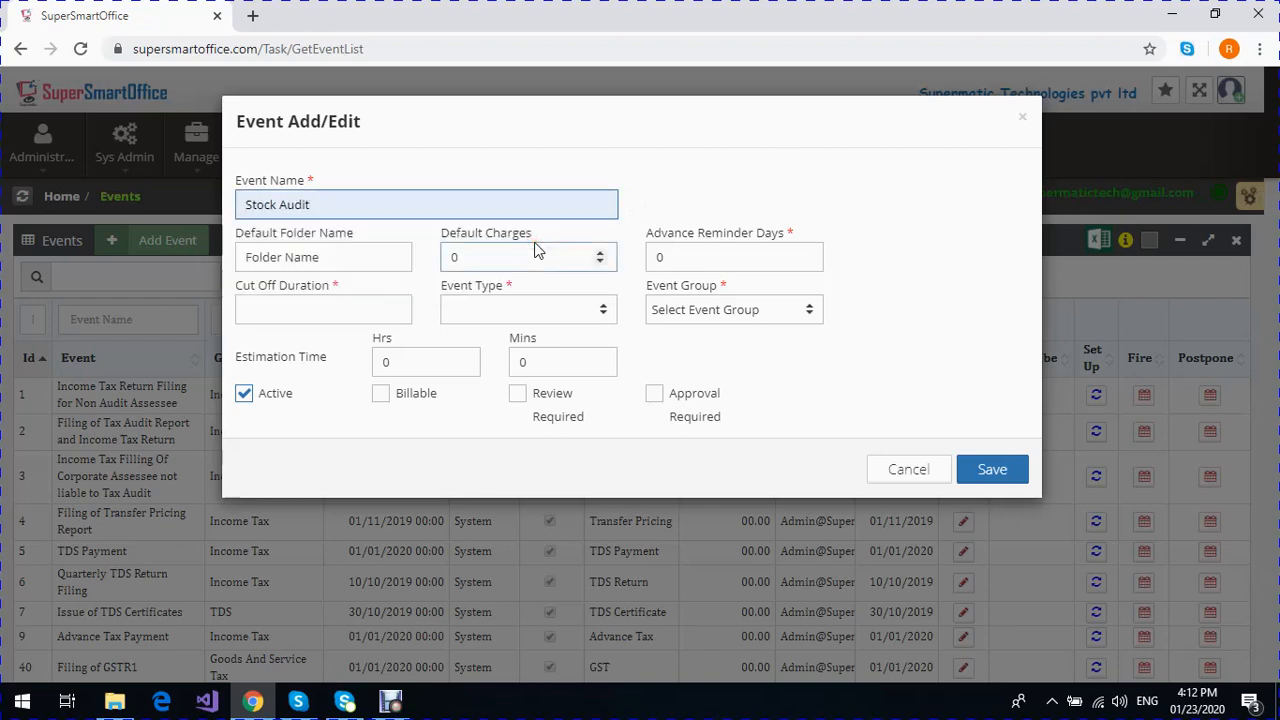
# - Replace the new event's default folder name with Stock Audit
pyautogui.click(371, 257)
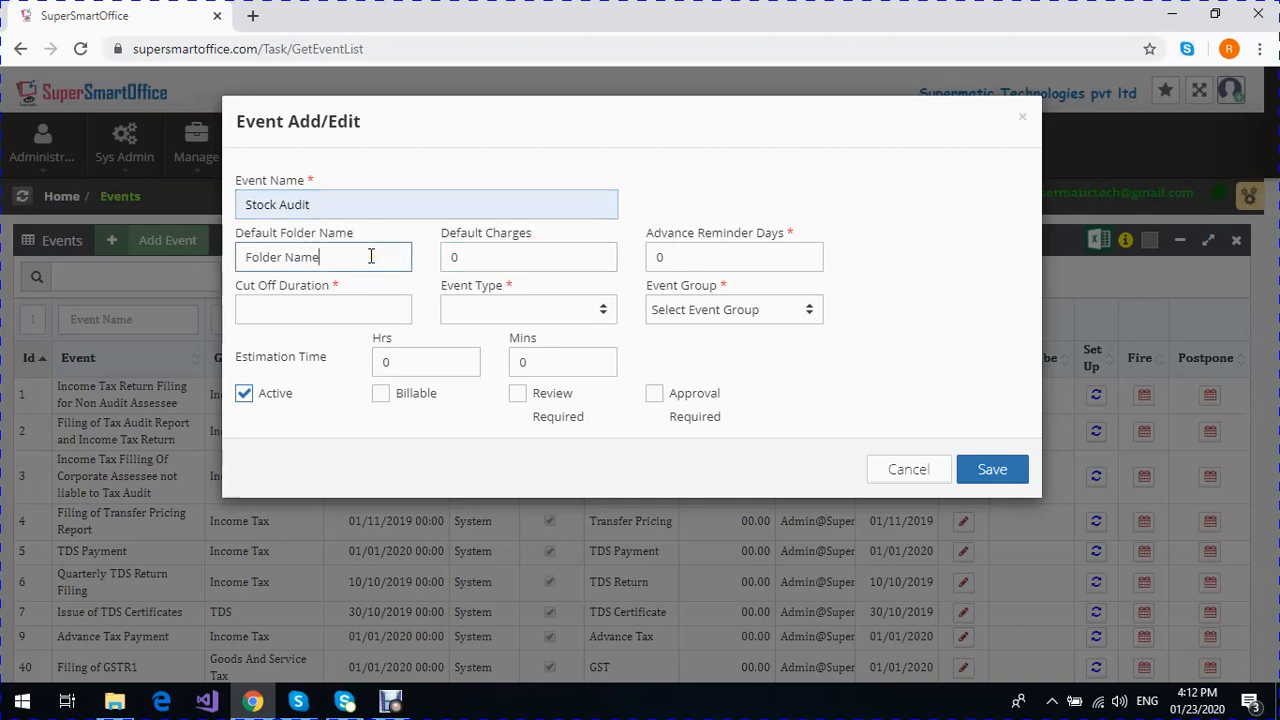
pyautogui.moveTo(363, 257); pyautogui.dragTo(257, 277)
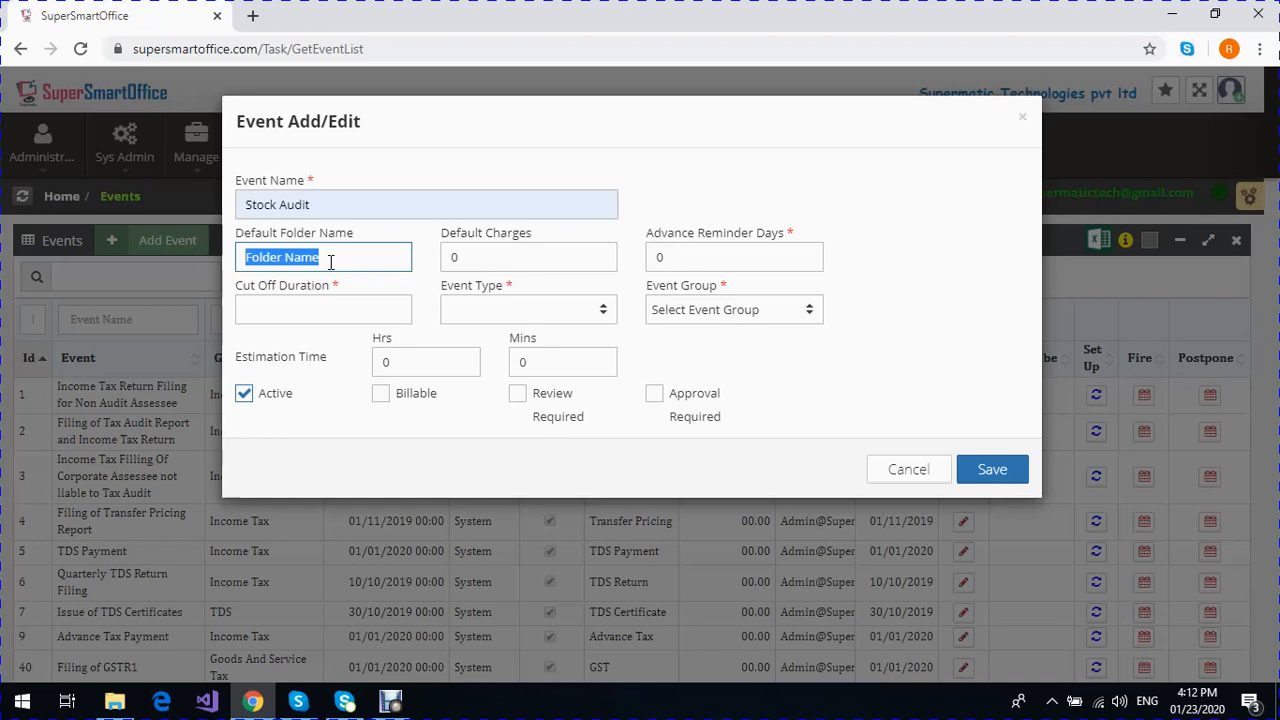
pyautogui.write('Stock ')
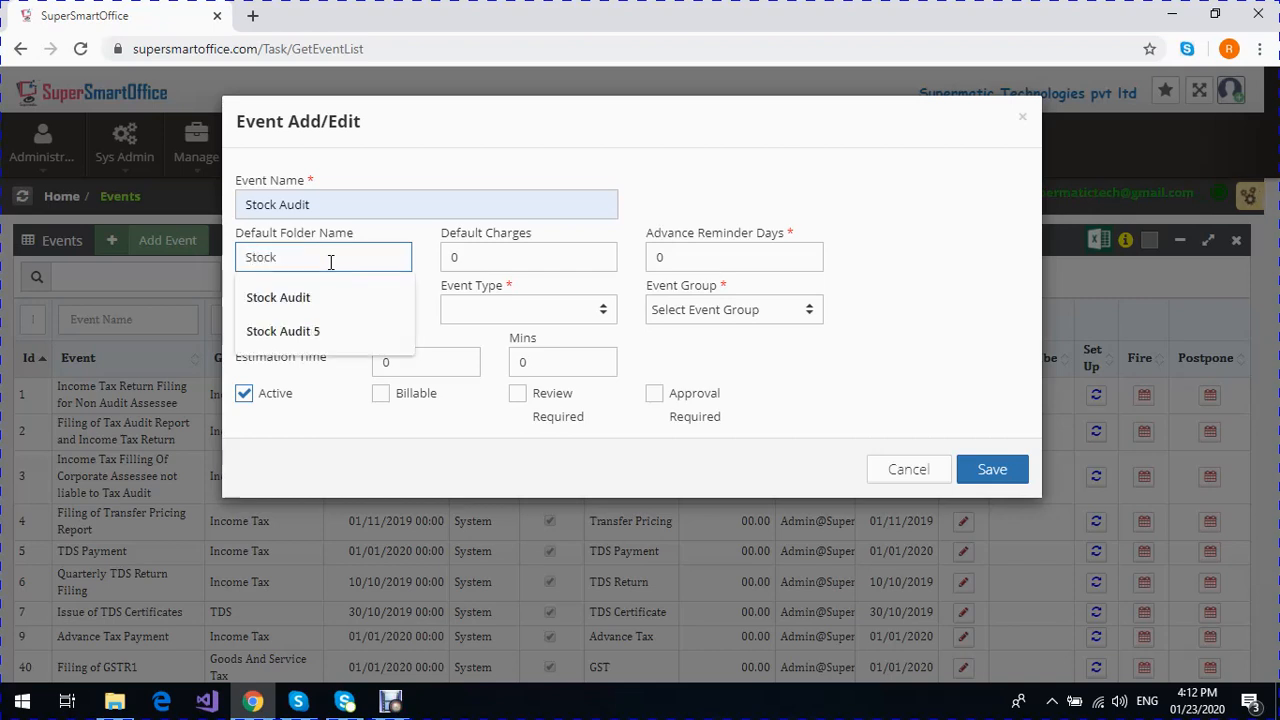
pyautogui.write('Audit')
pyautogui.press('Tab')
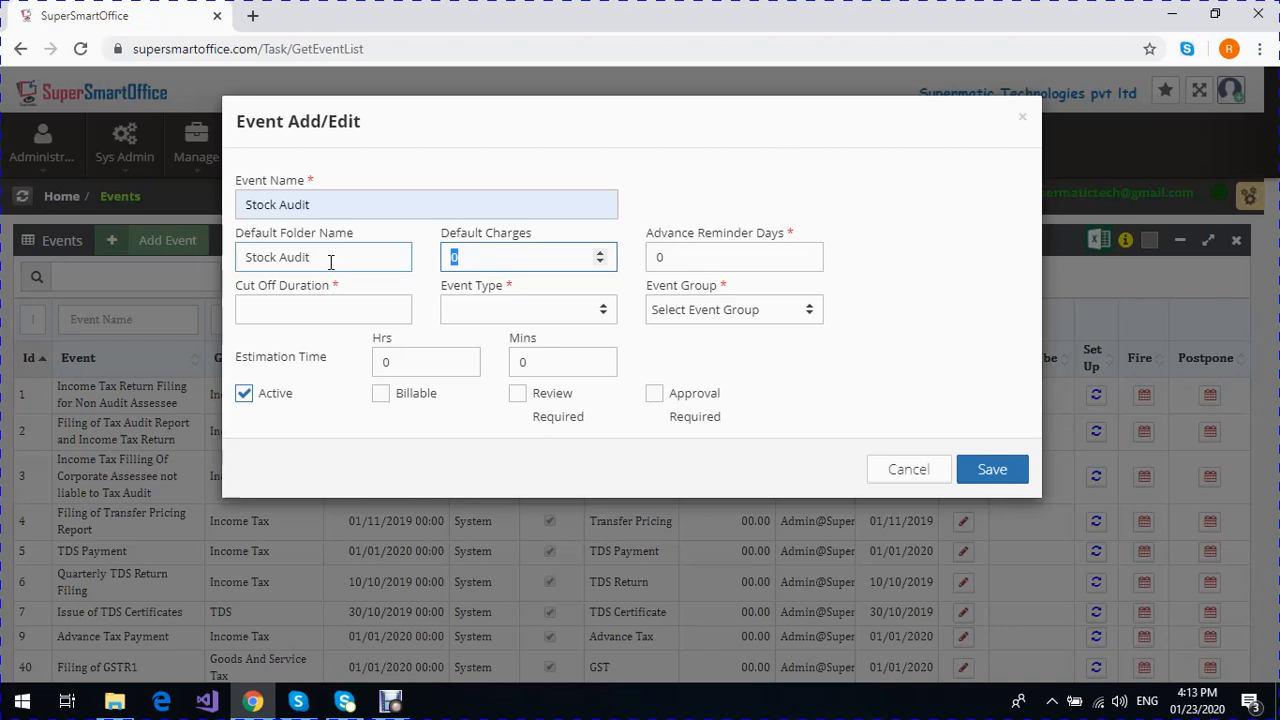
# - Set the event's default charges to 1500, advance reminder days to 3 and cut off duration to 5
pyautogui.write('1500')
pyautogui.press('Tab')
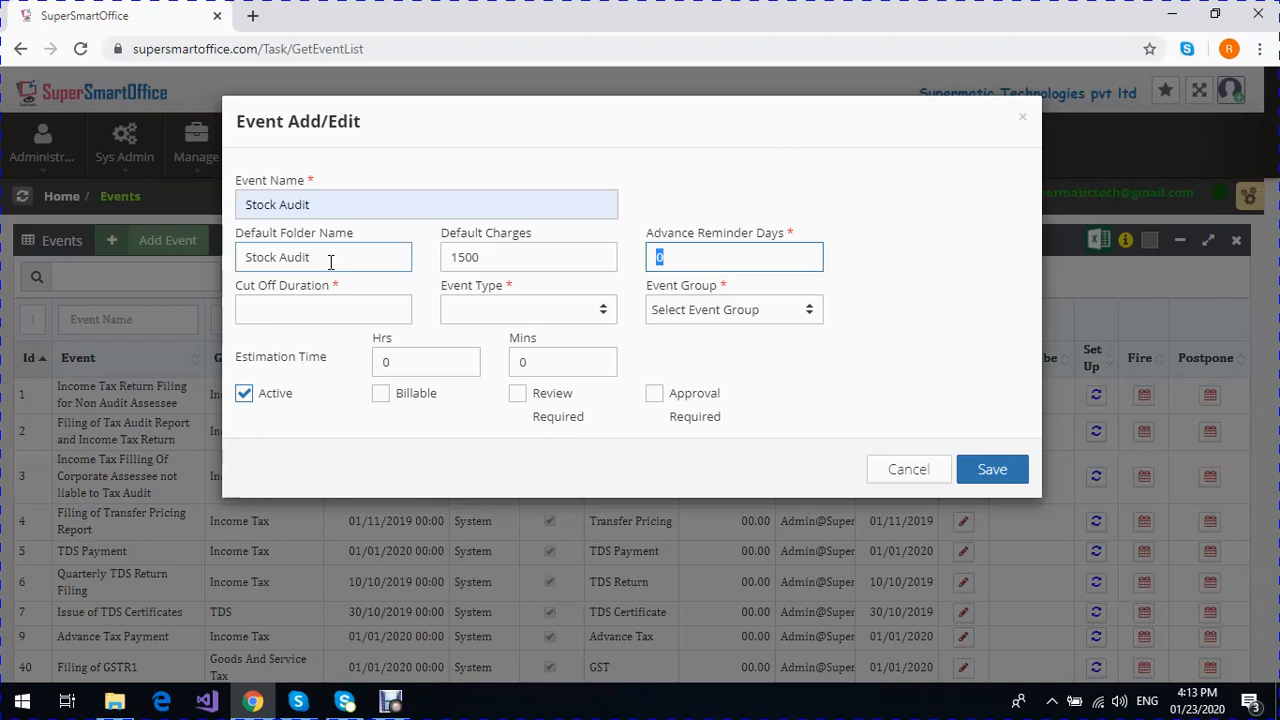
pyautogui.write('3')
pyautogui.press('Tab')
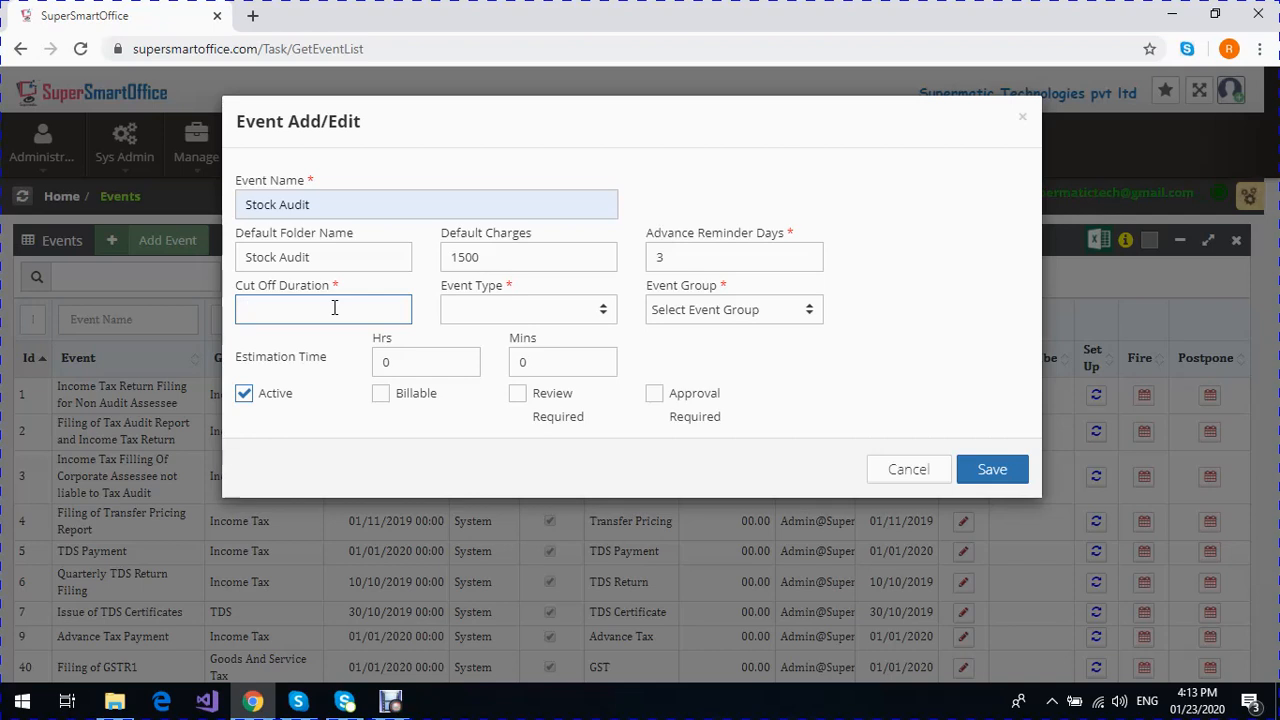
pyautogui.write('5')
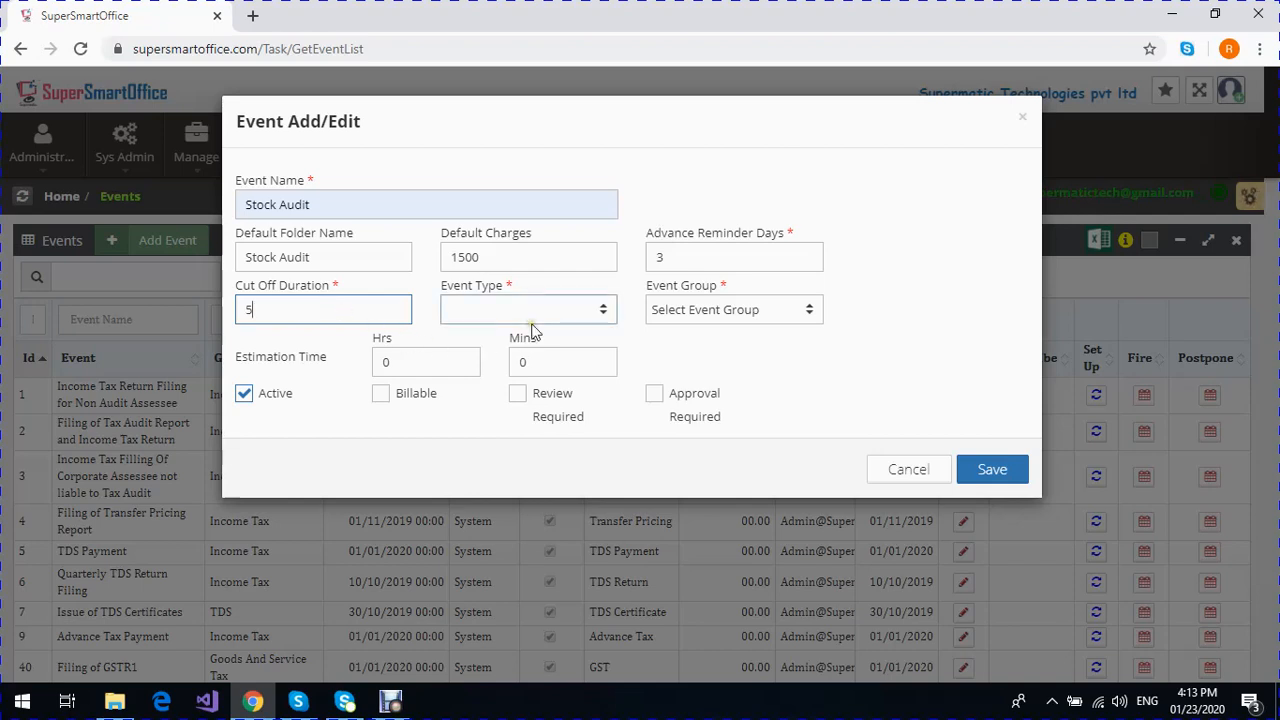
# - Set the event type to Custom and the event group to Accounts and Audit
pyautogui.click(608, 313)
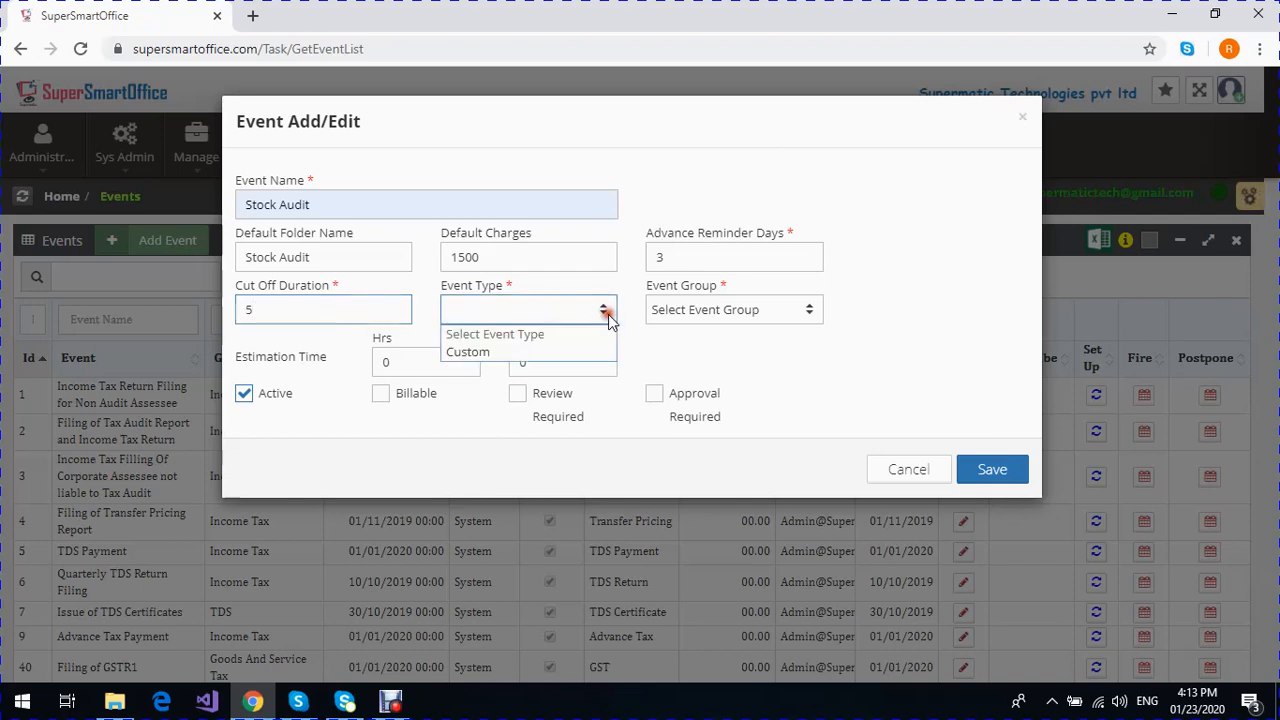
pyautogui.click(575, 350)
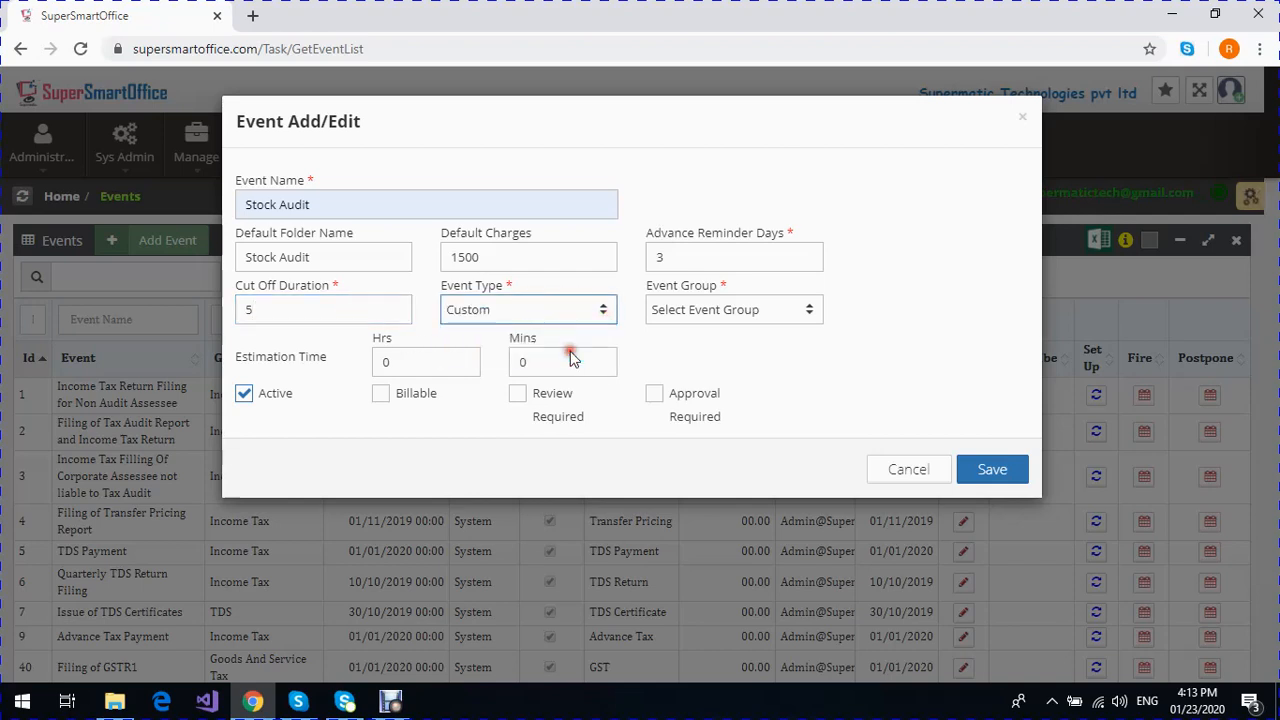
pyautogui.click(733, 316)
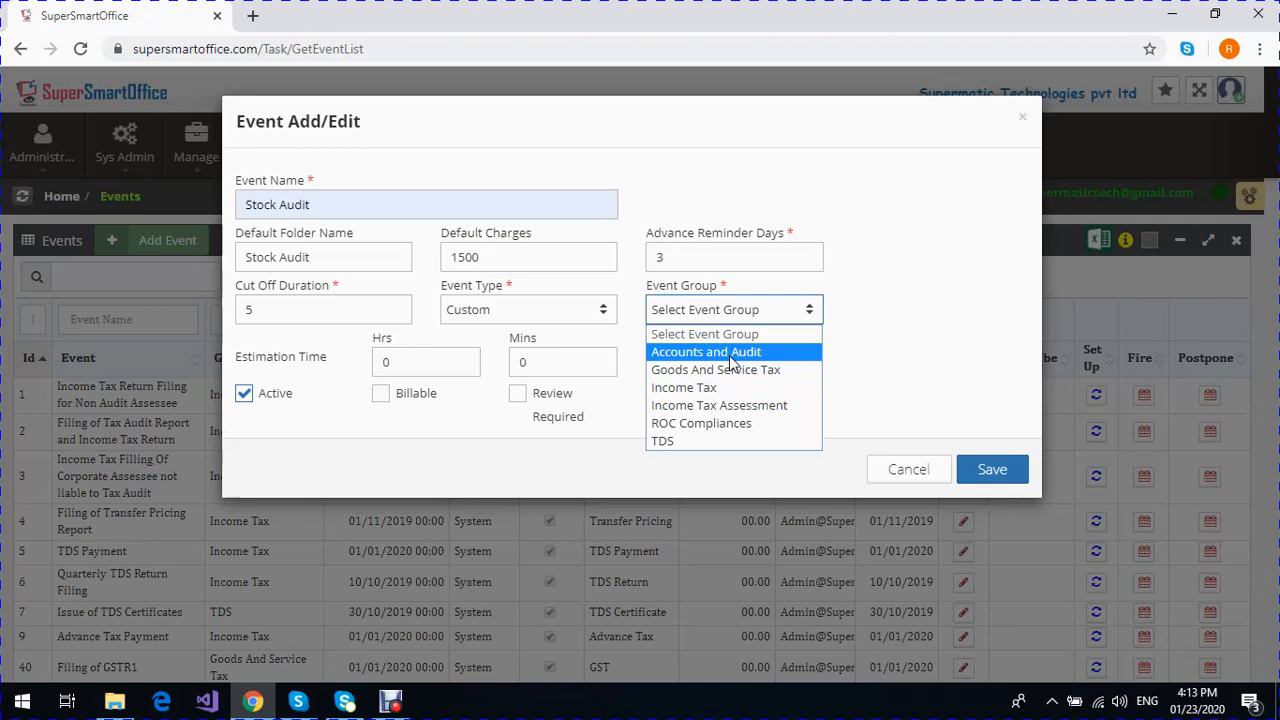
pyautogui.click(731, 355)
# - Set the event's estimation time to 3 hours
pyautogui.click(400, 364)
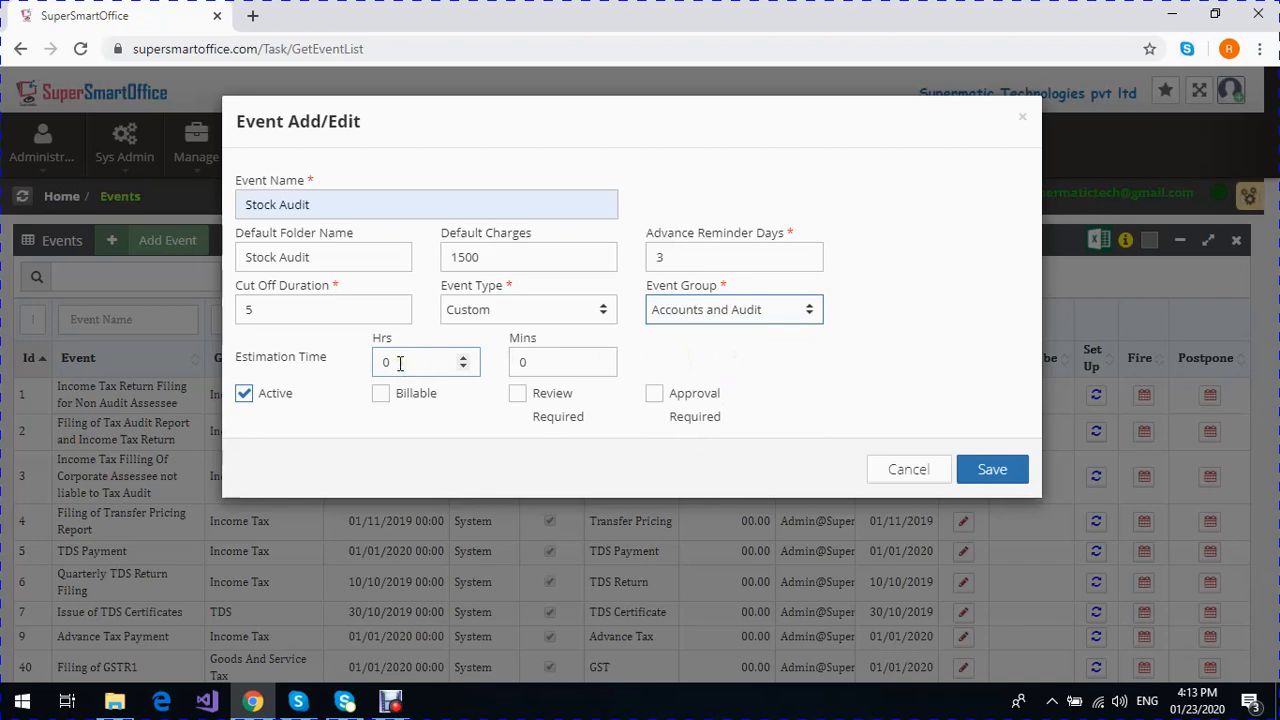
pyautogui.doubleClick(390, 362)
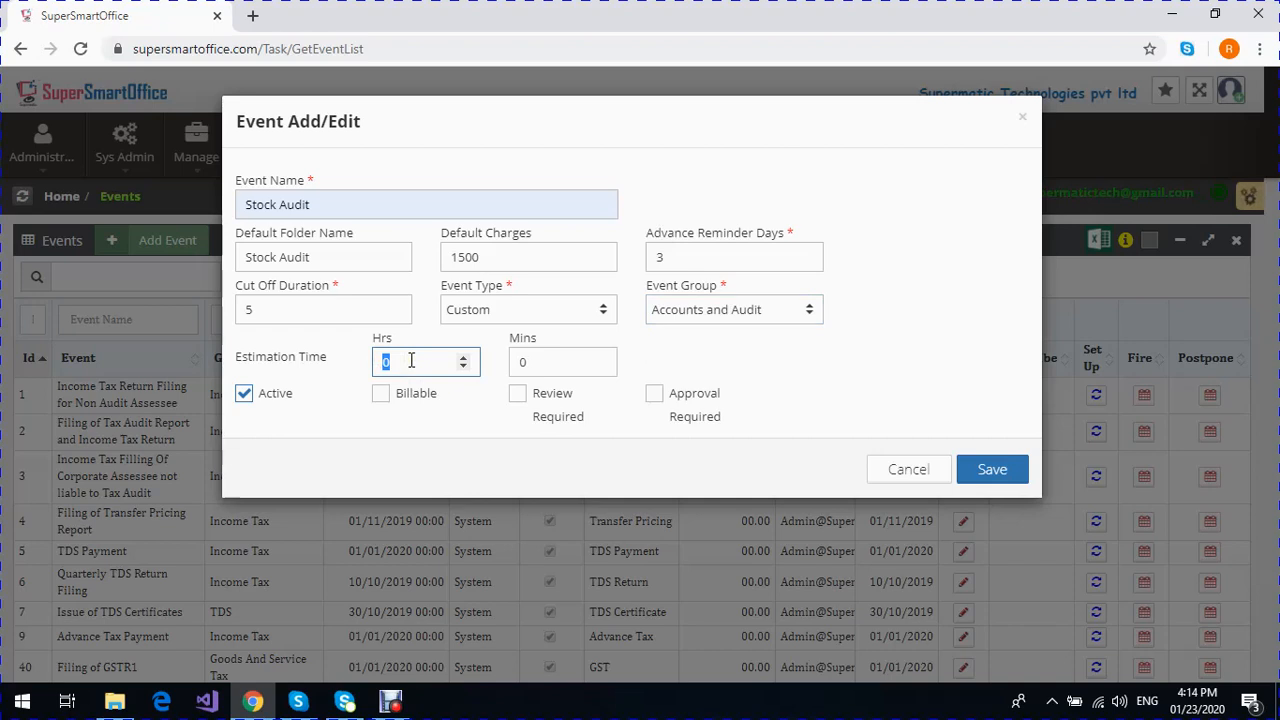
pyautogui.write('3')
pyautogui.click(246, 424)
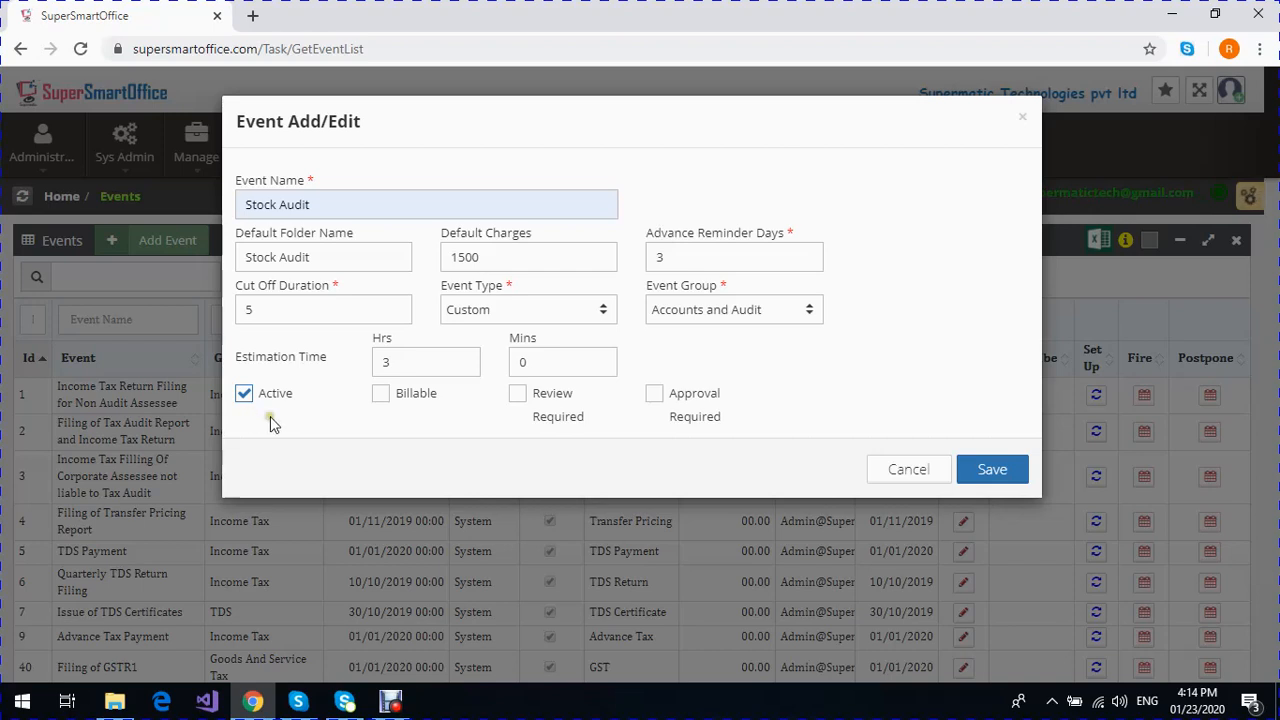
# - Mark the event as Billable, Review Required and Approval Required, and save it
pyautogui.click(381, 396)
pyautogui.click(519, 395)
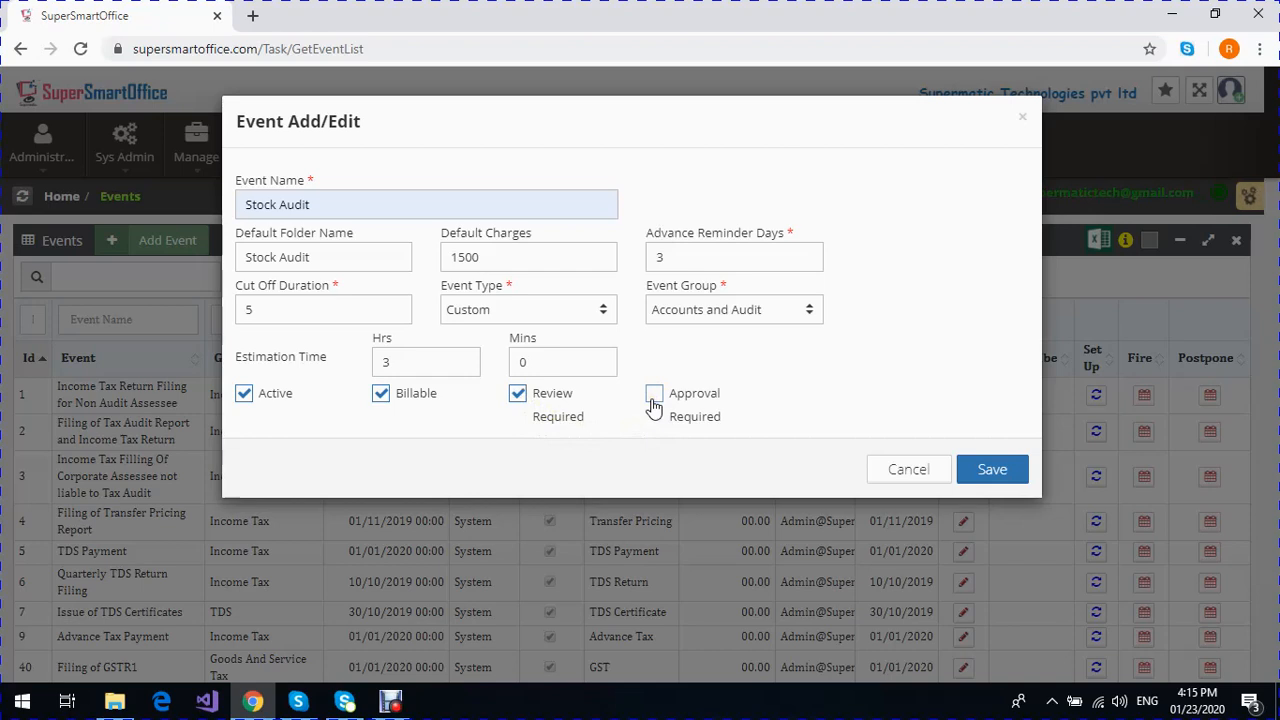
pyautogui.click(654, 398)
pyautogui.click(992, 470)
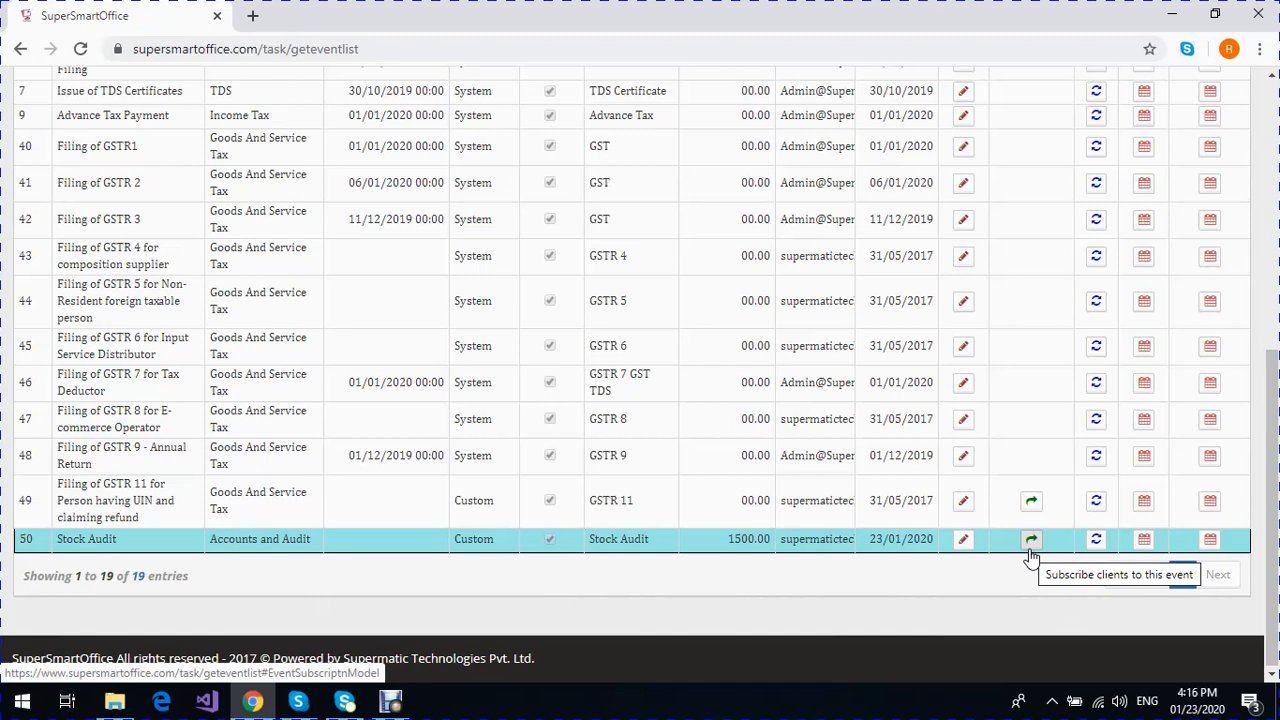
# - Try to fire the Stock Audit event with no client selected, and close the Fire This Event form without firing
pyautogui.click(1147, 552)
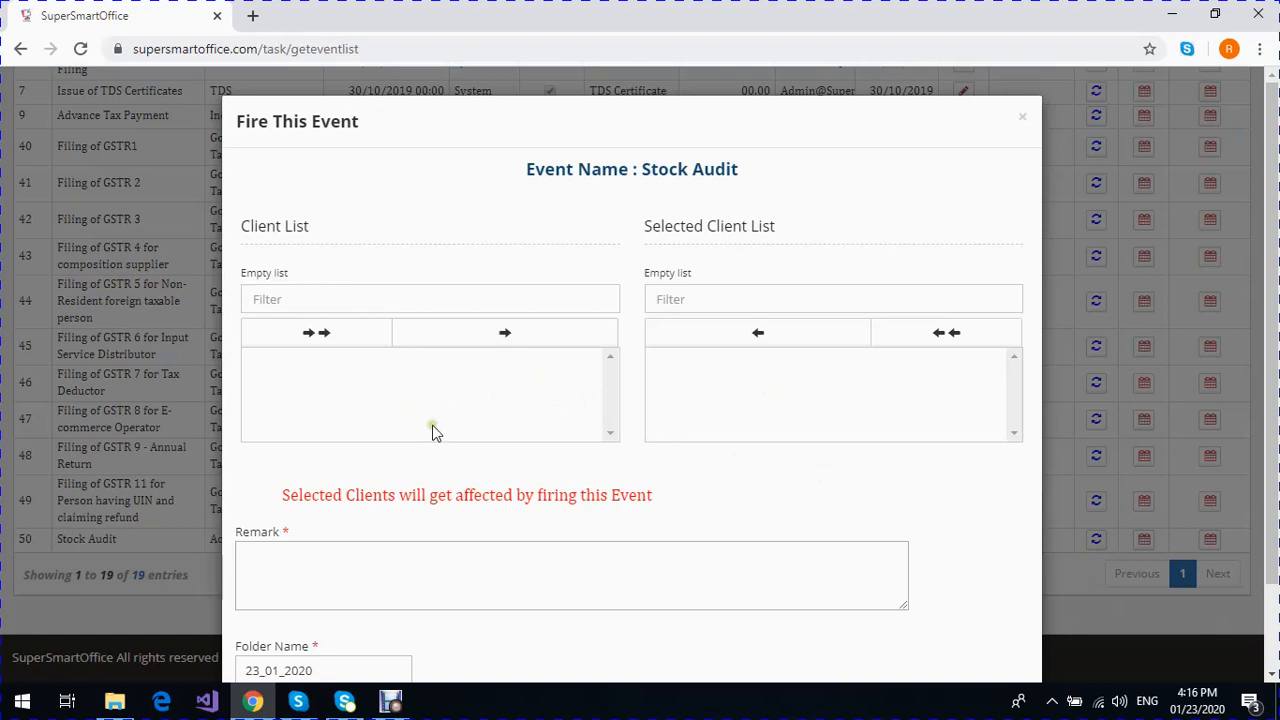
pyautogui.click(785, 98)
pyautogui.scroll(-1, 918, 360)
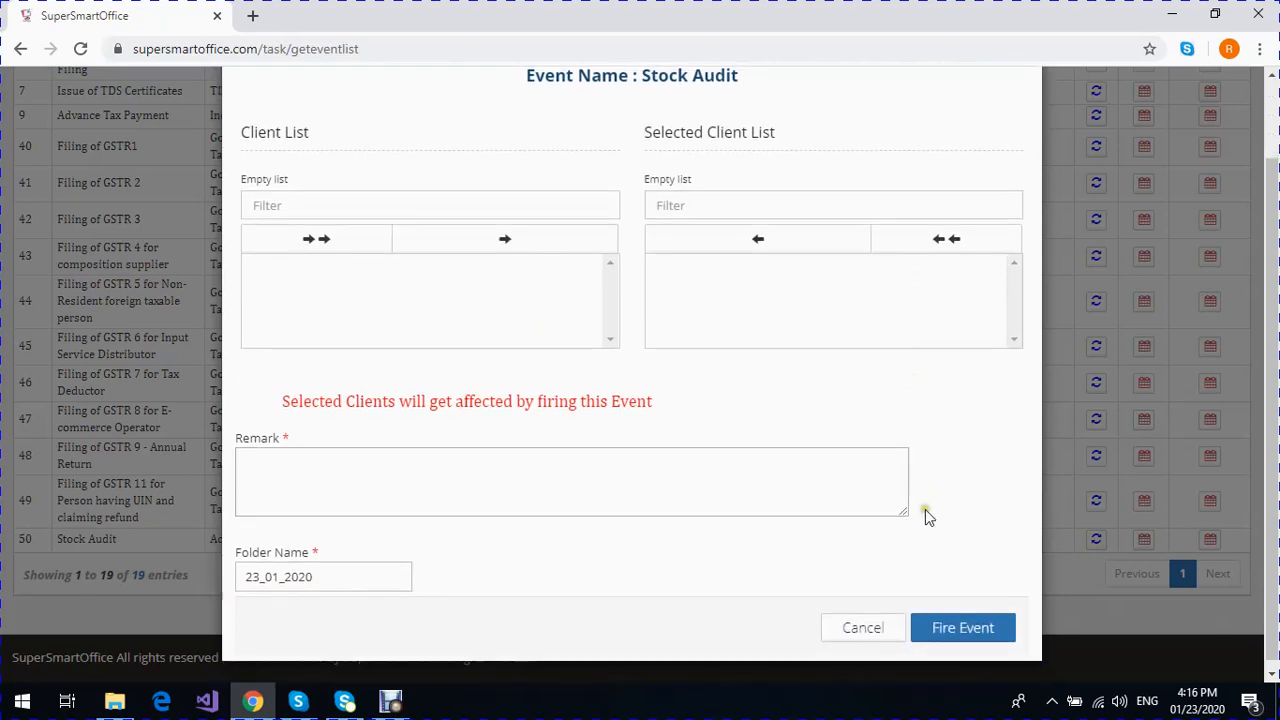
pyautogui.click(963, 630)
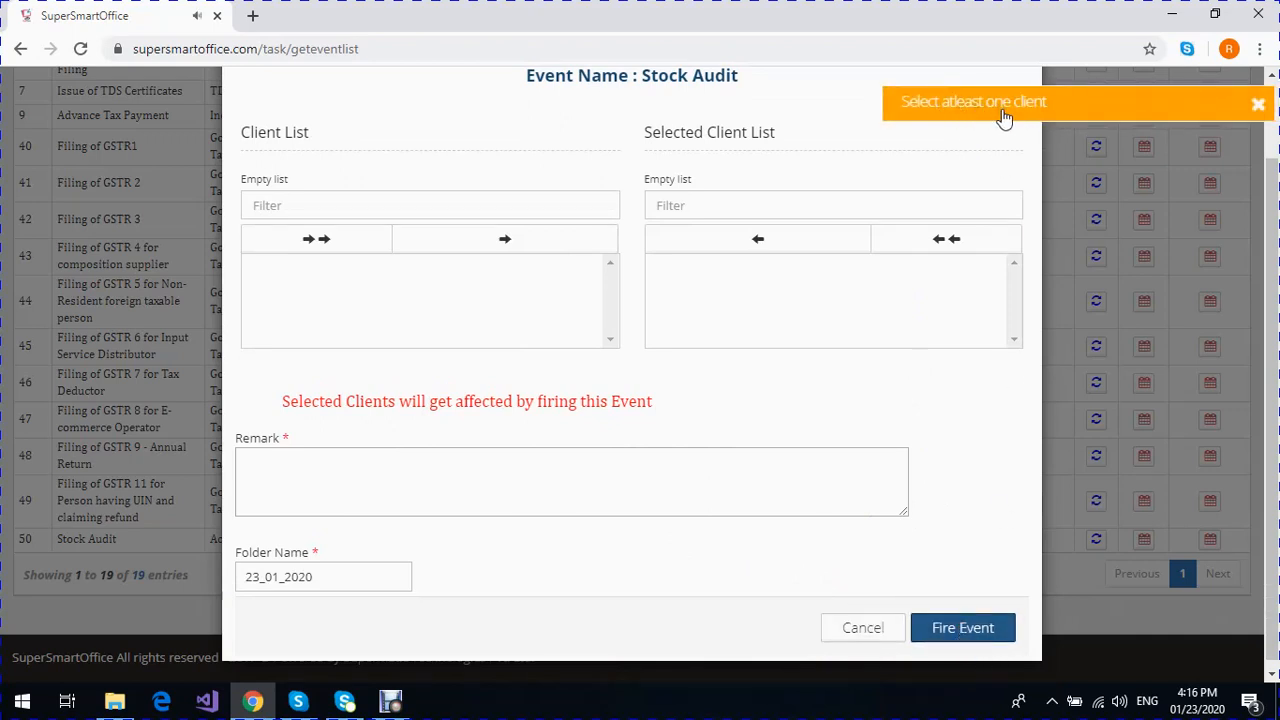
pyautogui.click(855, 630)
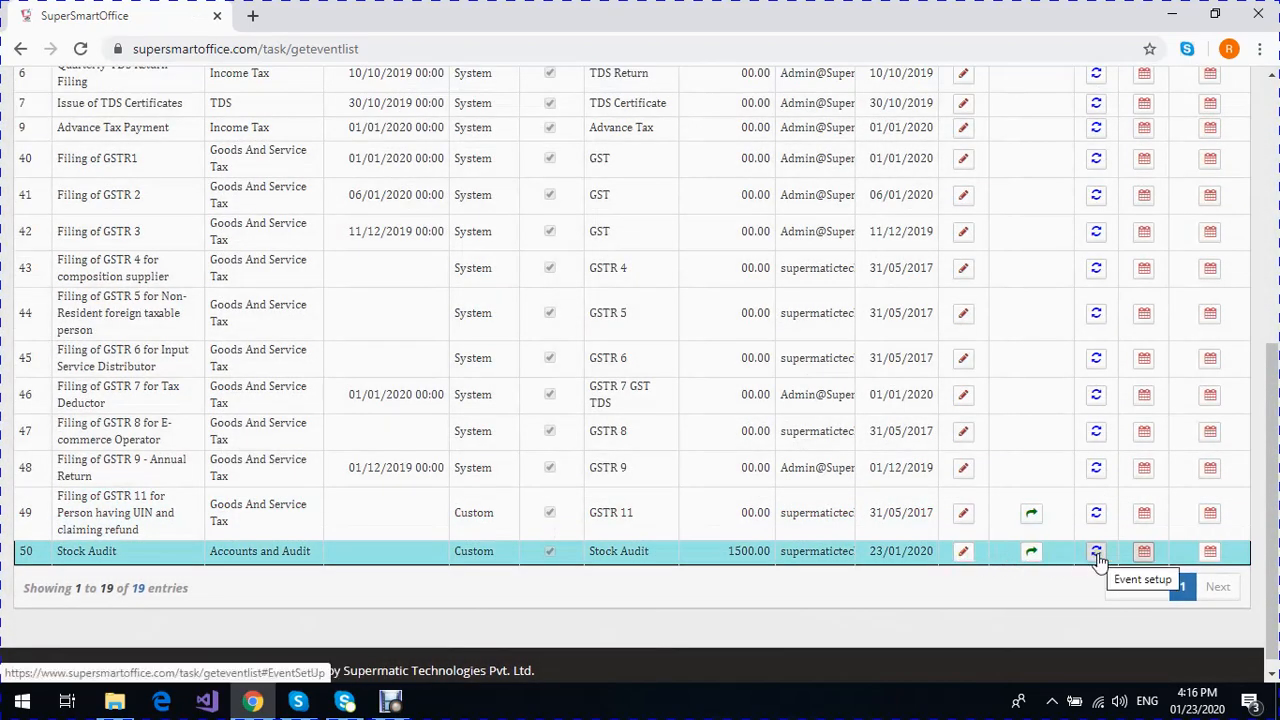
# - Open the Stock Audit event's subscription and select Charlie Technical Services, Harry Construction (20/6/16) and Alexander Fly-Ash Bricks
pyautogui.click(1033, 556)
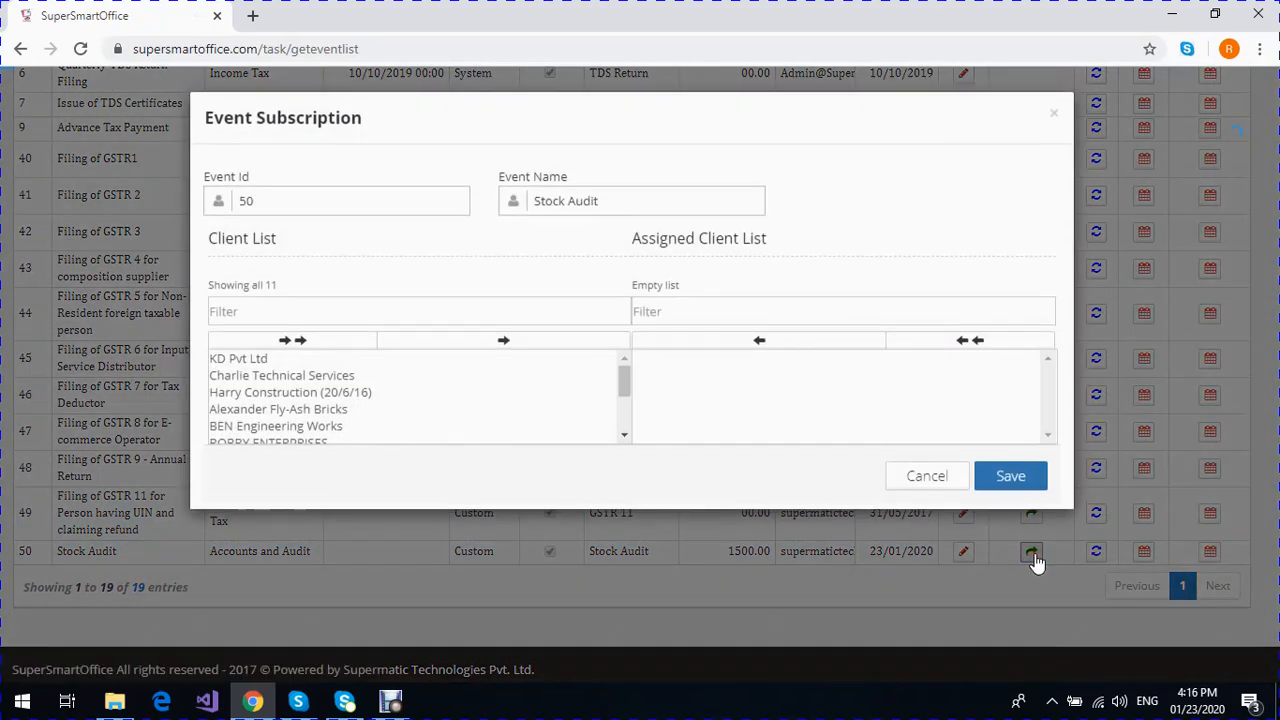
pyautogui.click(294, 379)
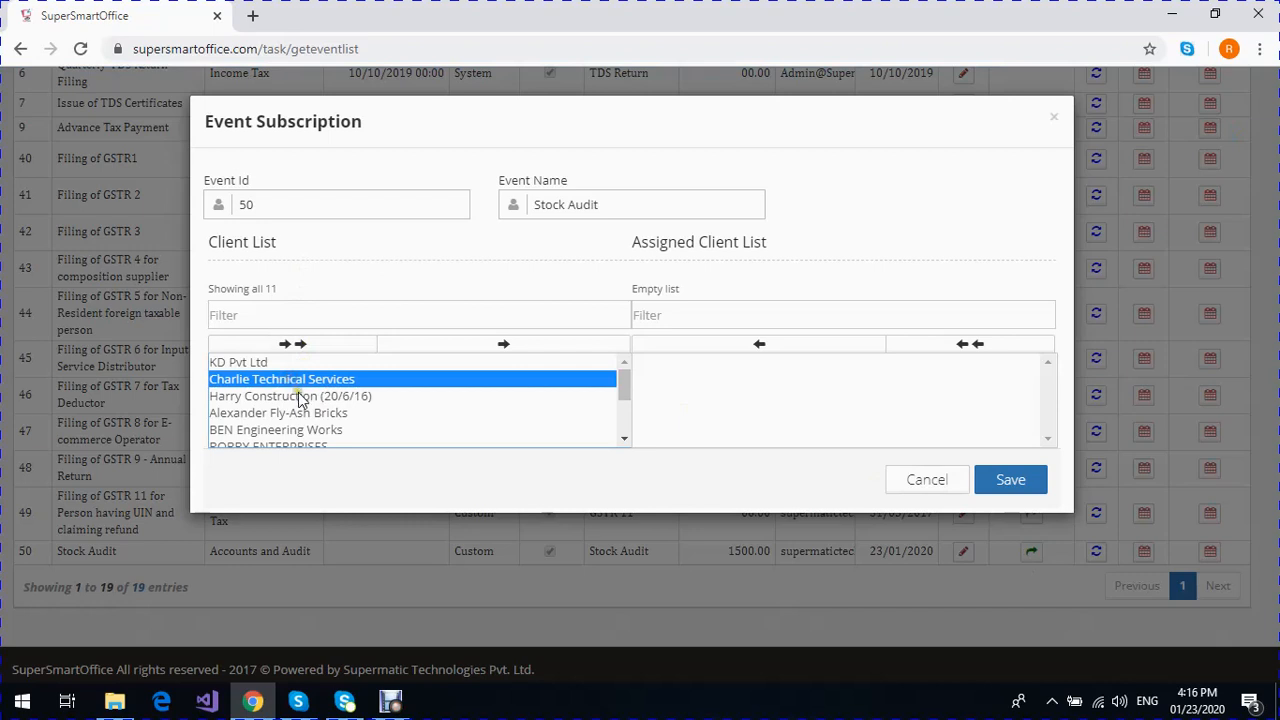
pyautogui.keyDown('shift'); pyautogui.click(286, 413); pyautogui.keyUp('shift')
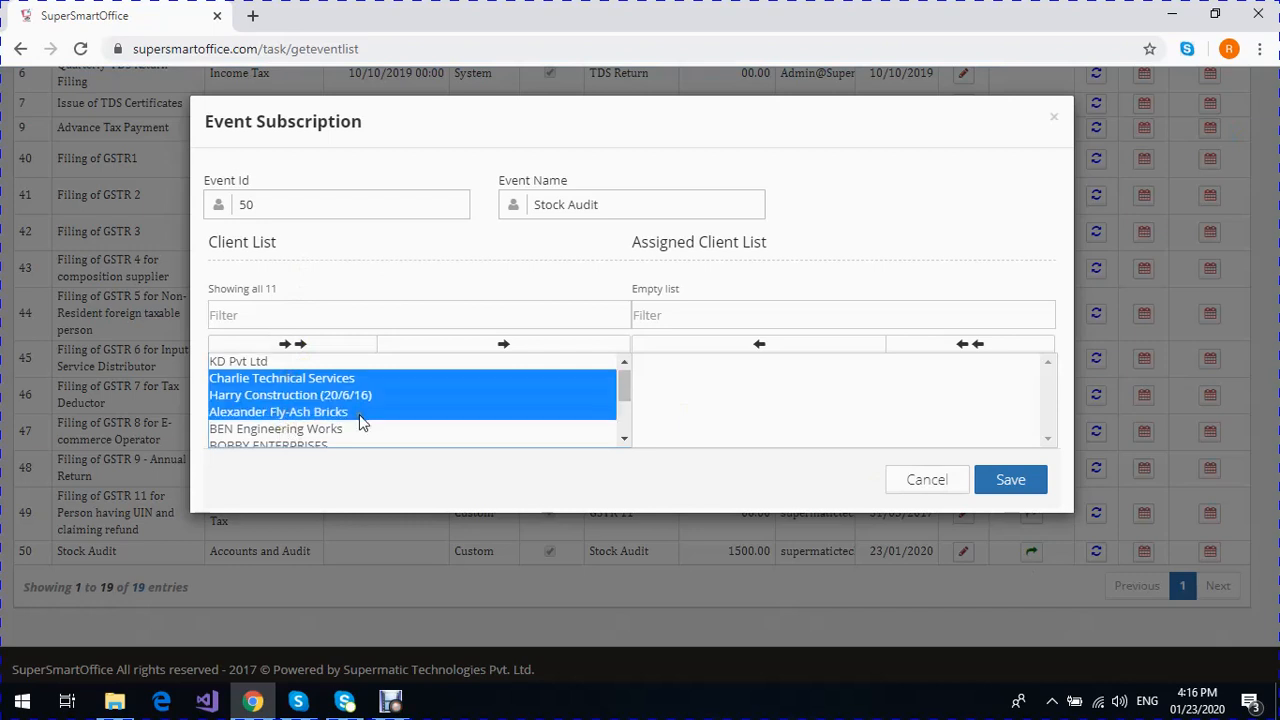
pyautogui.scroll(-3, 294, 406)
pyautogui.scroll(3, 294, 414)
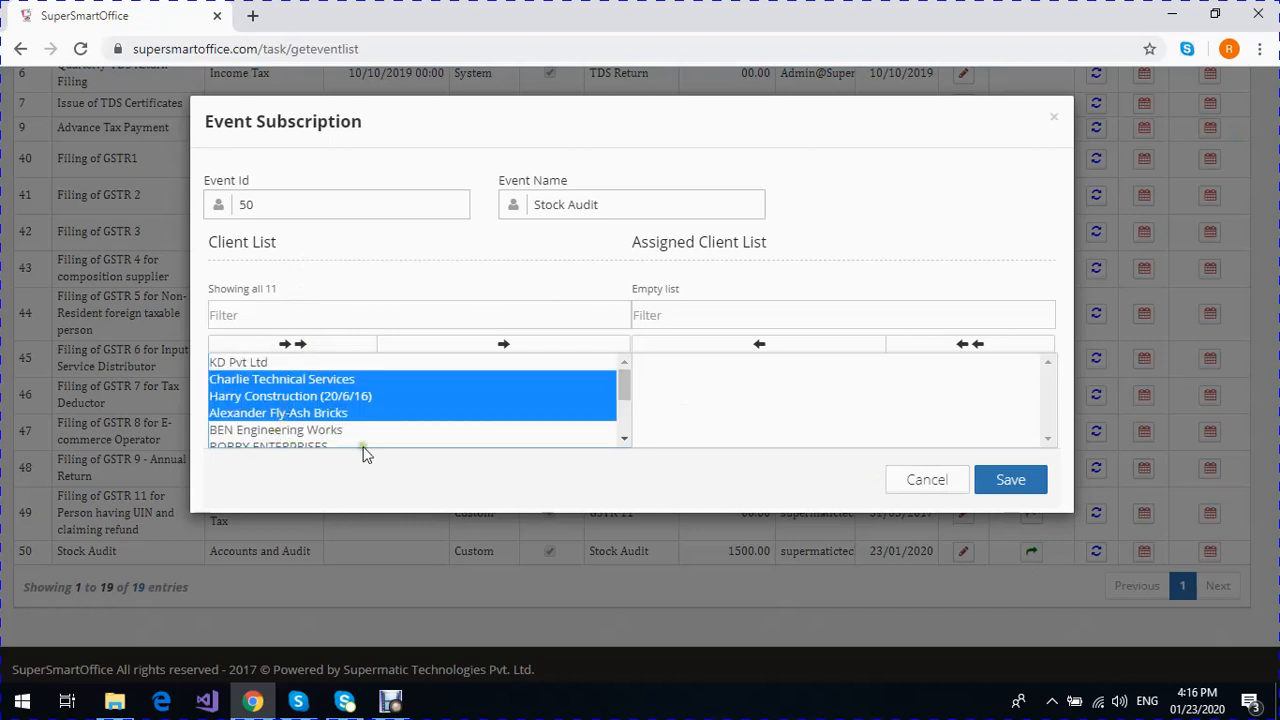
# - Add BEN Engineering Works, CAI Electricals and the client directly below CAI Electricals to the selection, leaving out BOBBY ENTERPRISES
pyautogui.click(624, 438)
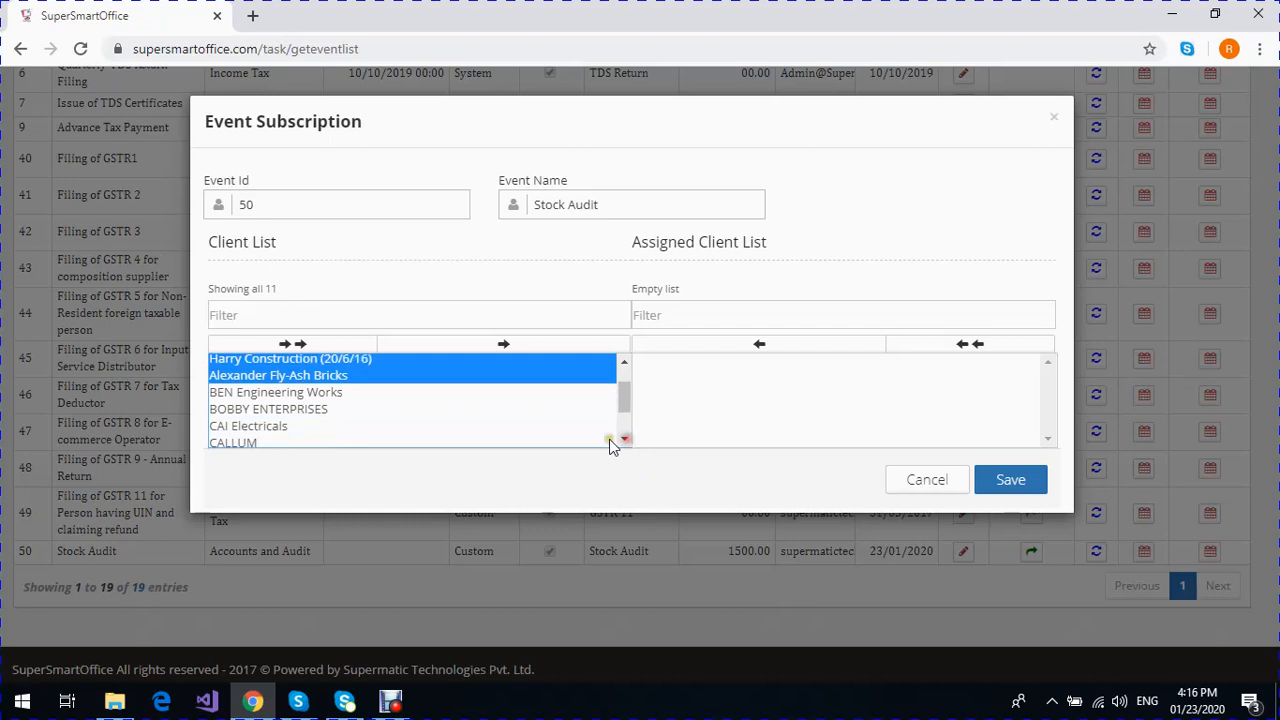
pyautogui.keyDown('shift'); pyautogui.click(268, 410); pyautogui.keyUp('shift')
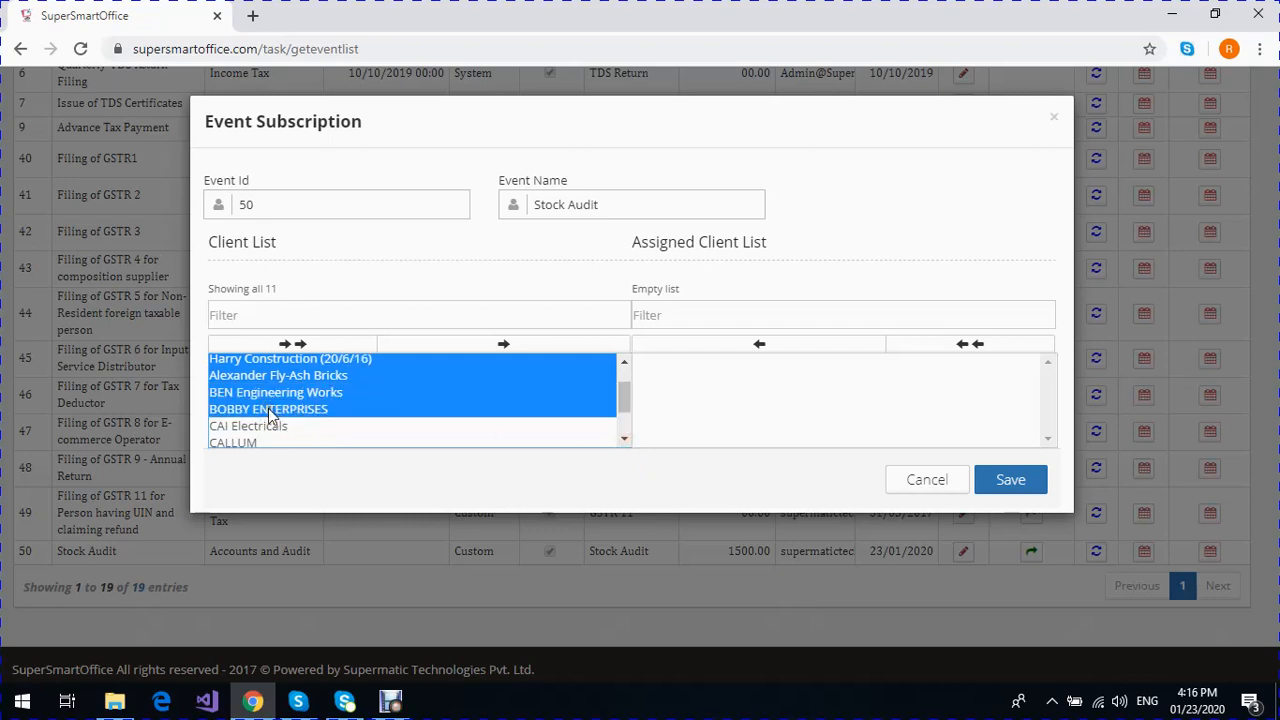
pyautogui.keyDown('ctrl'); pyautogui.click(268, 410); pyautogui.keyUp('ctrl')
pyautogui.keyDown('ctrl'); pyautogui.click(256, 426); pyautogui.keyUp('ctrl')
pyautogui.keyDown('ctrl'); pyautogui.click(244, 442); pyautogui.keyUp('ctrl')
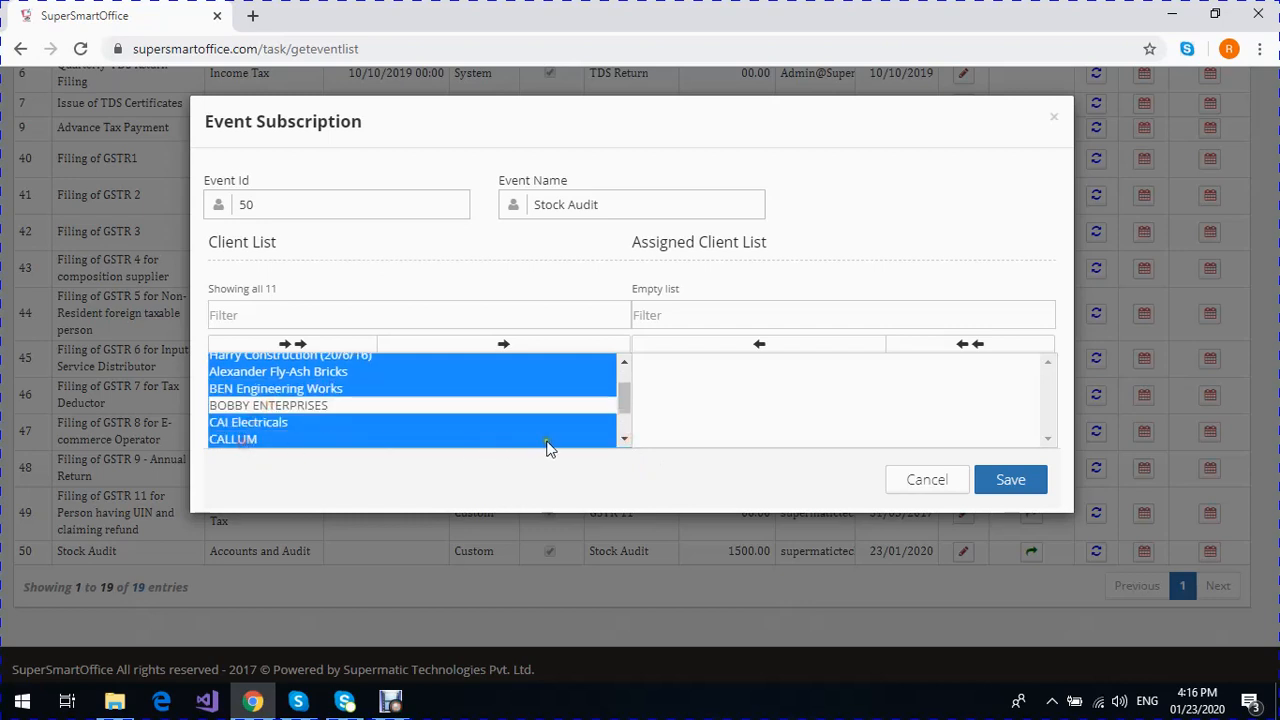
# - Also select CONNOR & DINEL INDUSTRIES and Daniel Enterprises (27/7/2016), and save all selected clients as assigned to the event
pyautogui.click(624, 438)
pyautogui.keyDown('ctrl'); pyautogui.click(264, 420); pyautogui.keyUp('ctrl')
pyautogui.keyDown('ctrl'); pyautogui.click(268, 437); pyautogui.keyUp('ctrl')
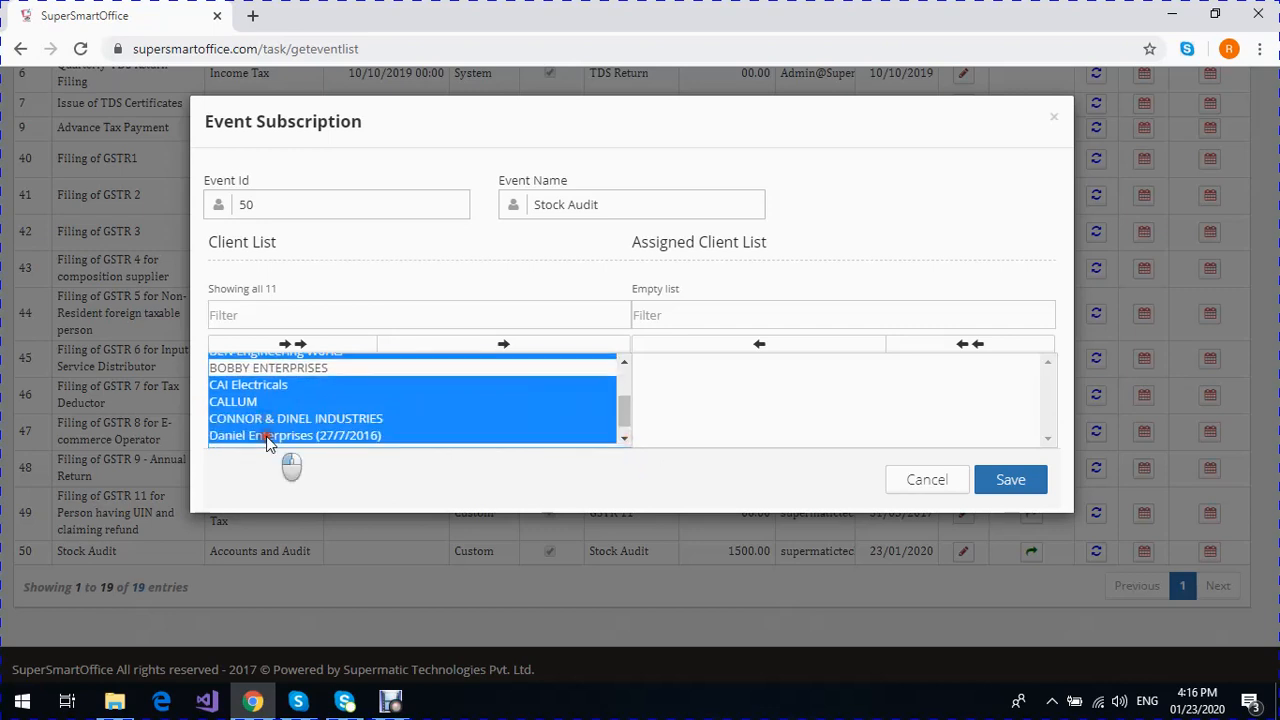
pyautogui.click(505, 345)
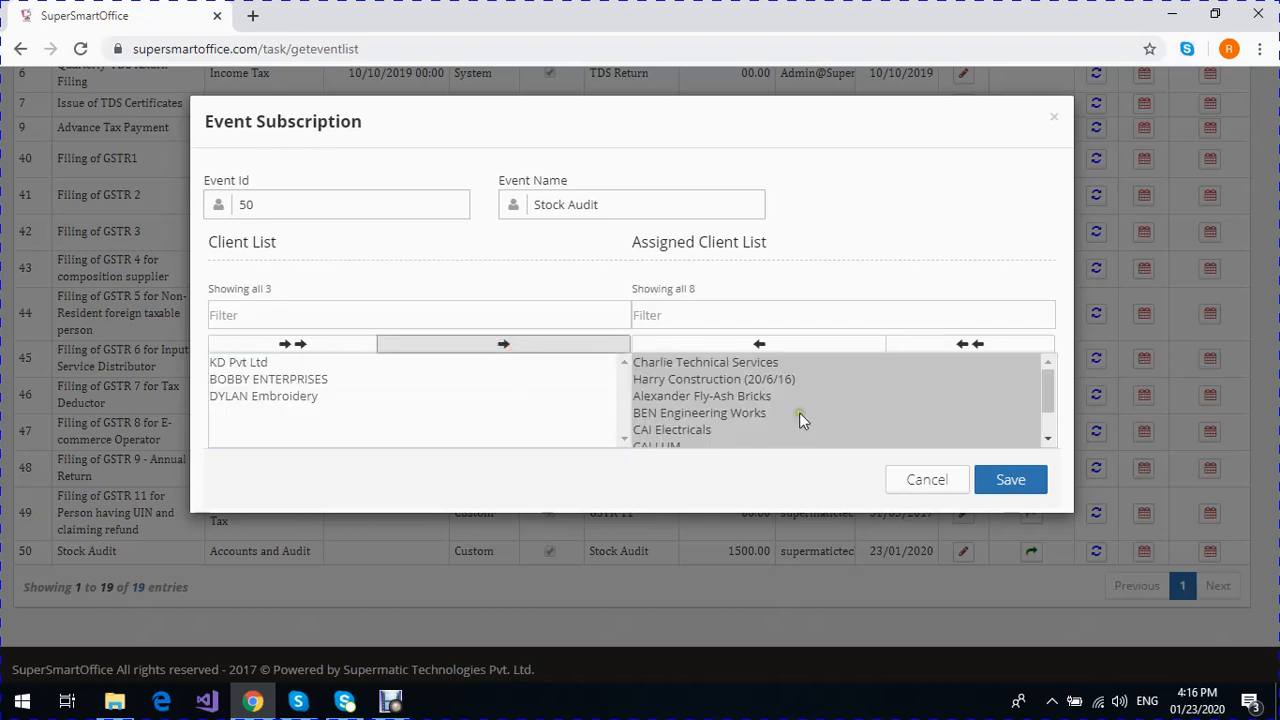
pyautogui.click(1011, 488)
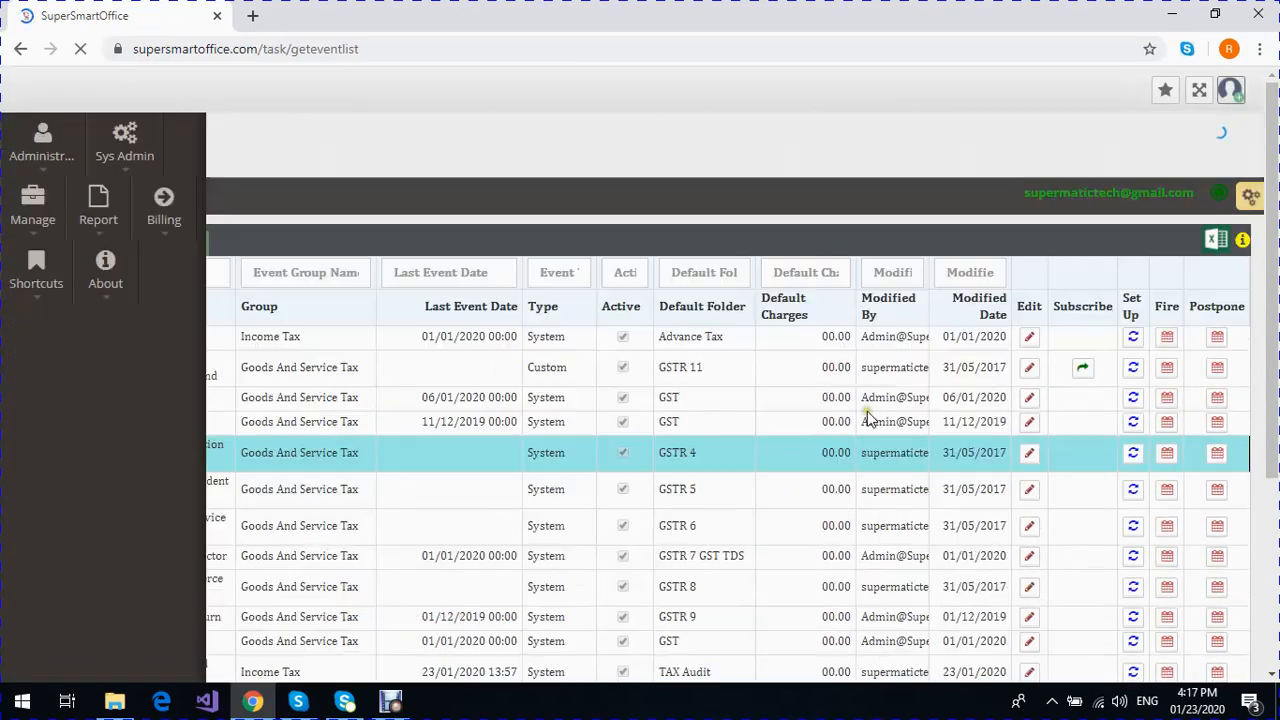
pyautogui.scroll(-5, 867, 418)
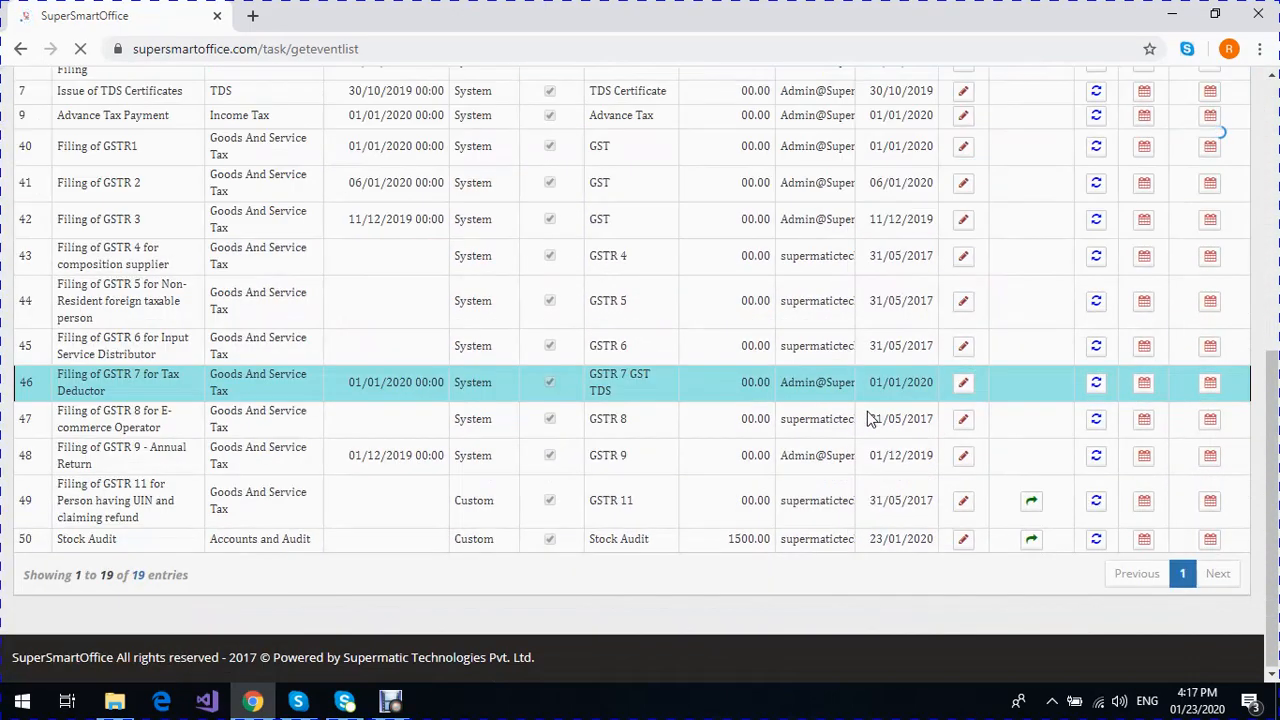
# - Open the event setup of the Stock Audit event
pyautogui.scroll(-2, 867, 418)
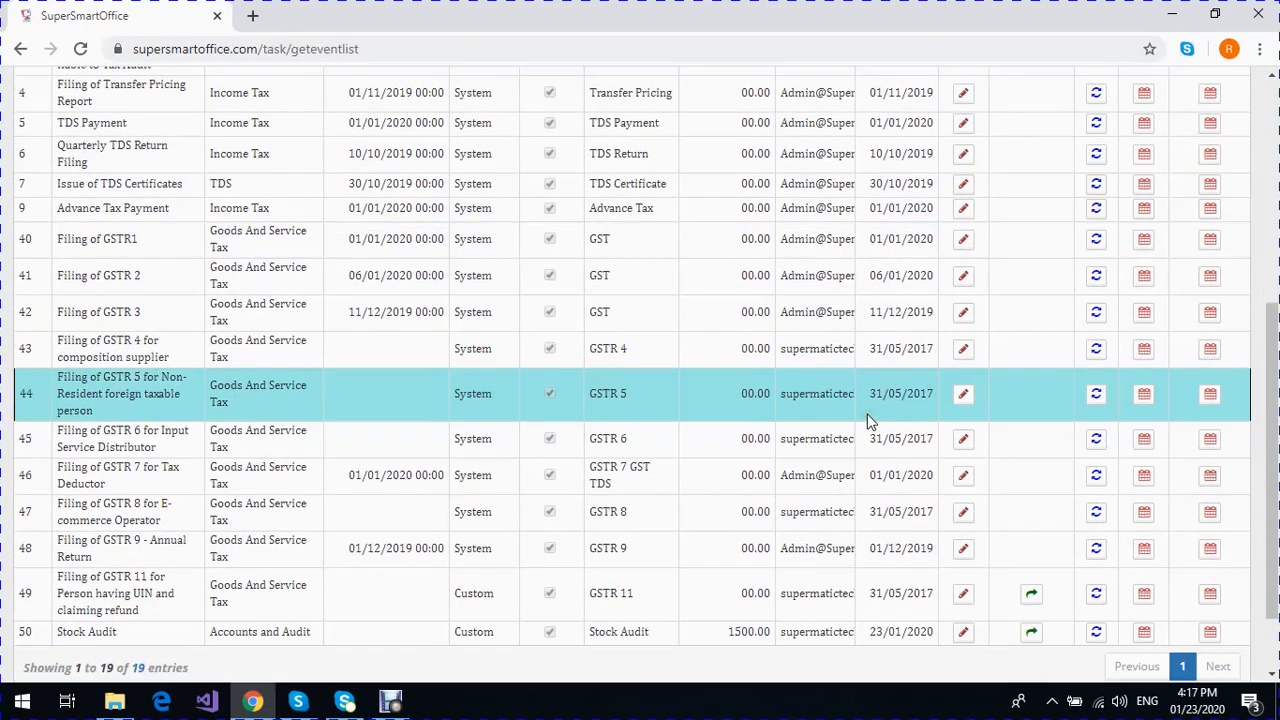
pyautogui.scroll(-2, 868, 416)
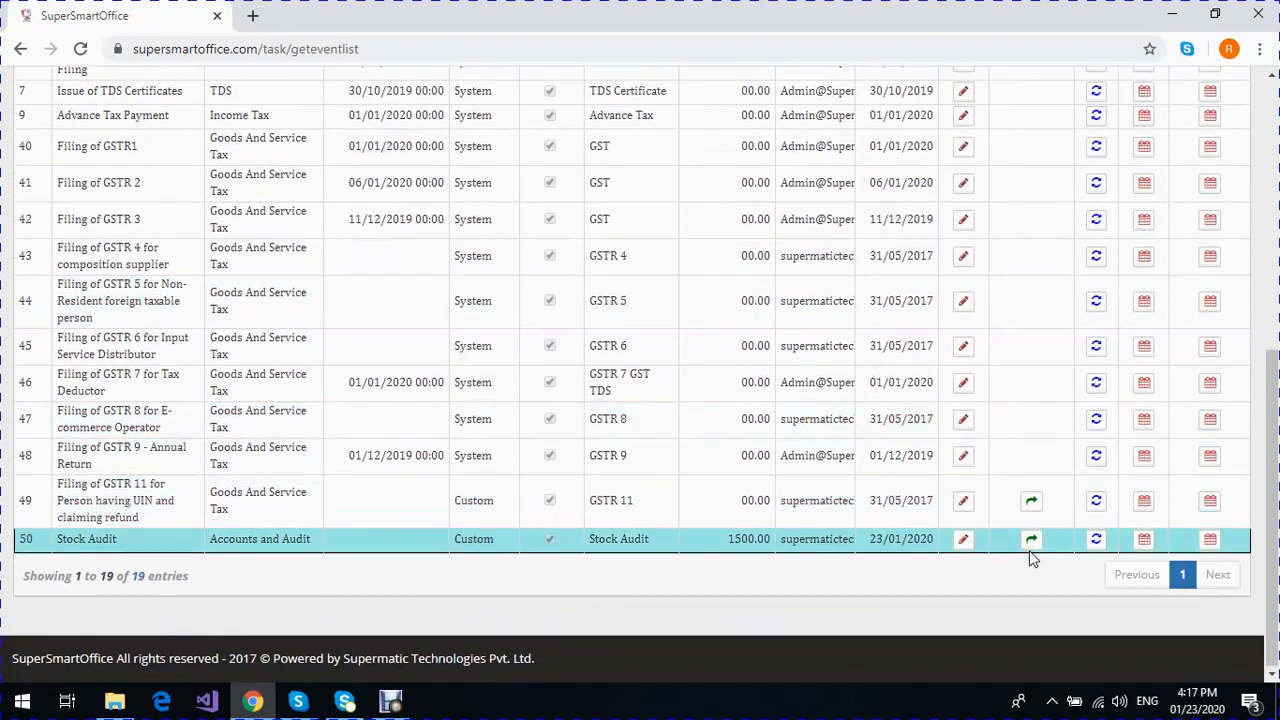
pyautogui.click(1096, 541)
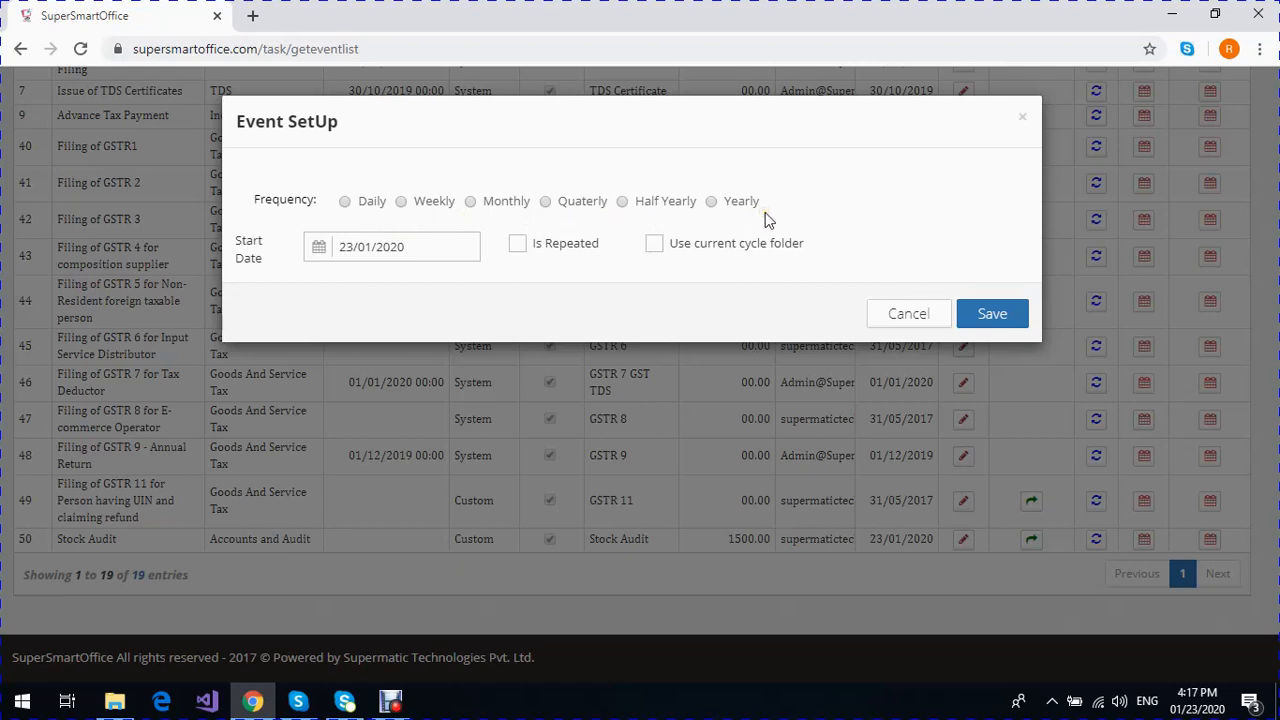
# - Try a weekly frequency for the event with Tuesday and Thursday as the week days
pyautogui.click(346, 203)
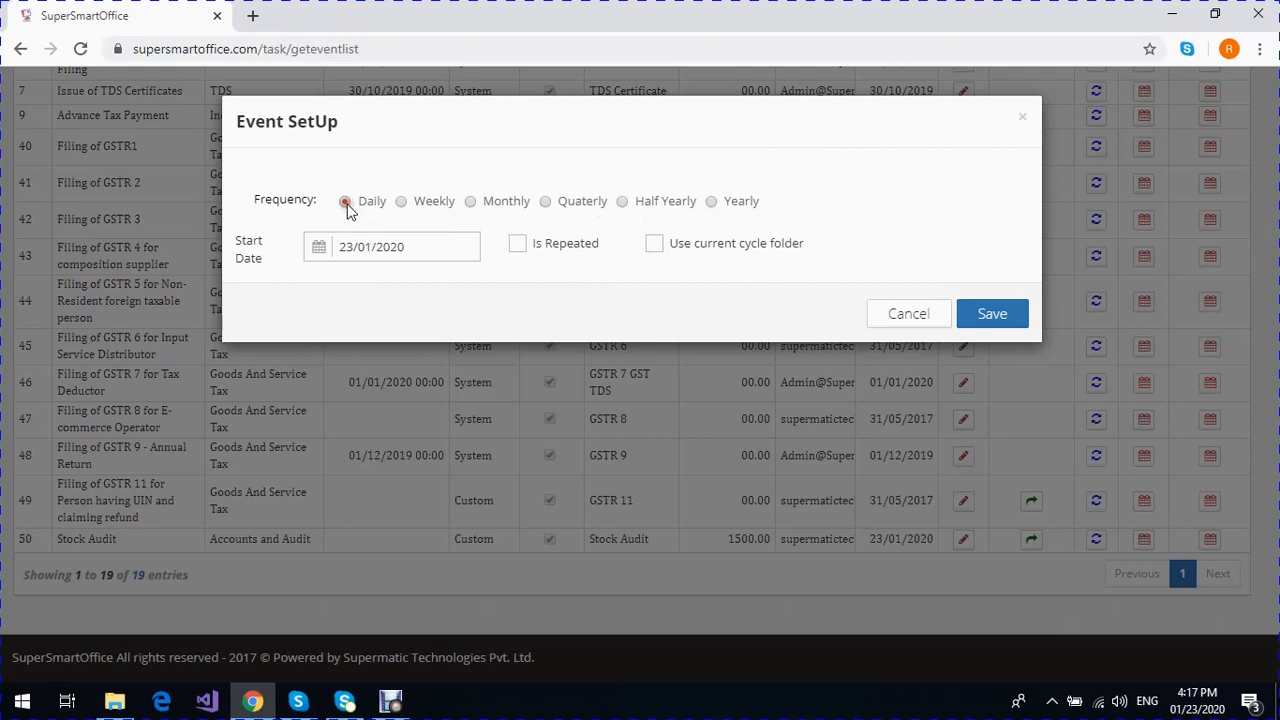
pyautogui.click(400, 203)
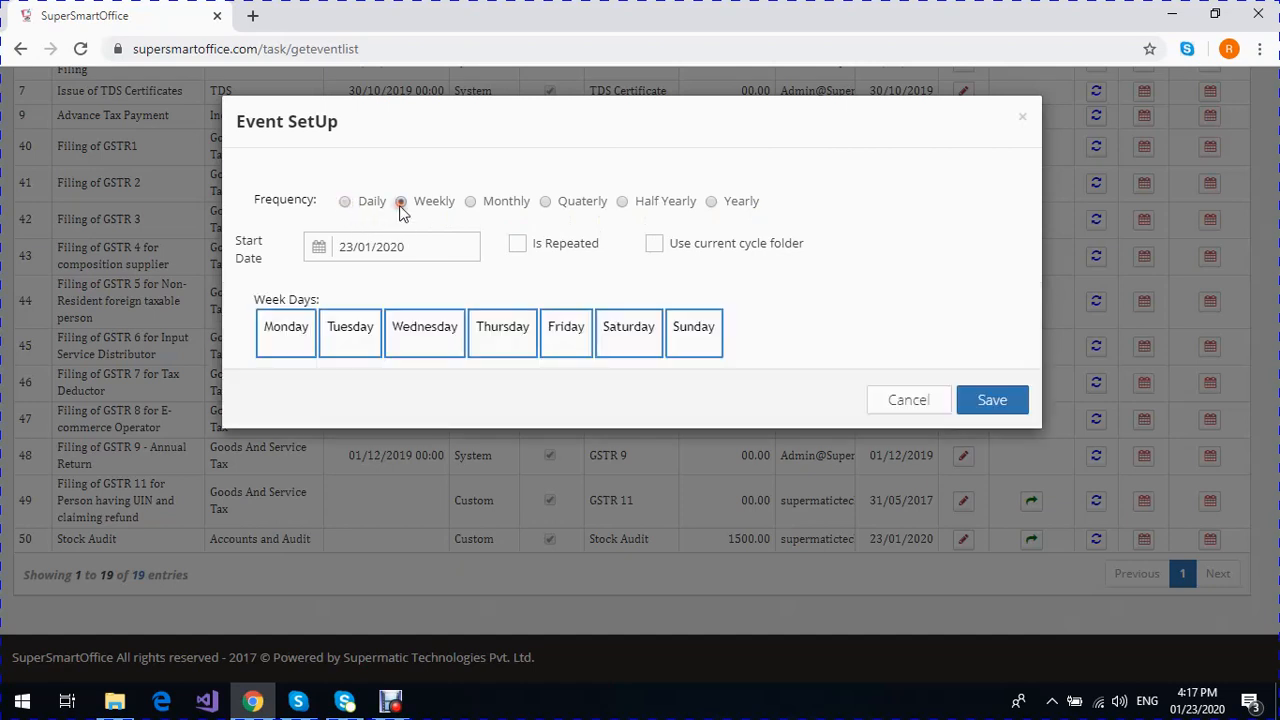
pyautogui.click(370, 343)
pyautogui.click(506, 348)
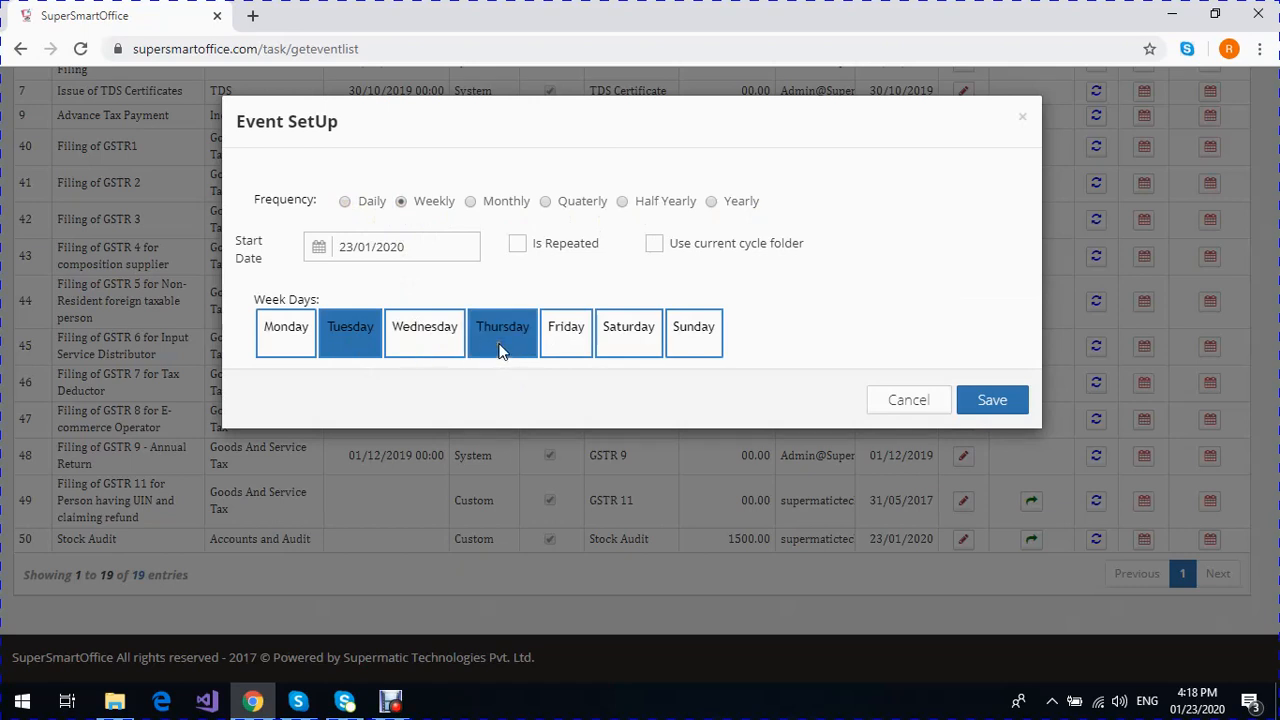
# - Set the event's frequency to monthly with Nth Day 2 and Monday as the week day
pyautogui.click(470, 202)
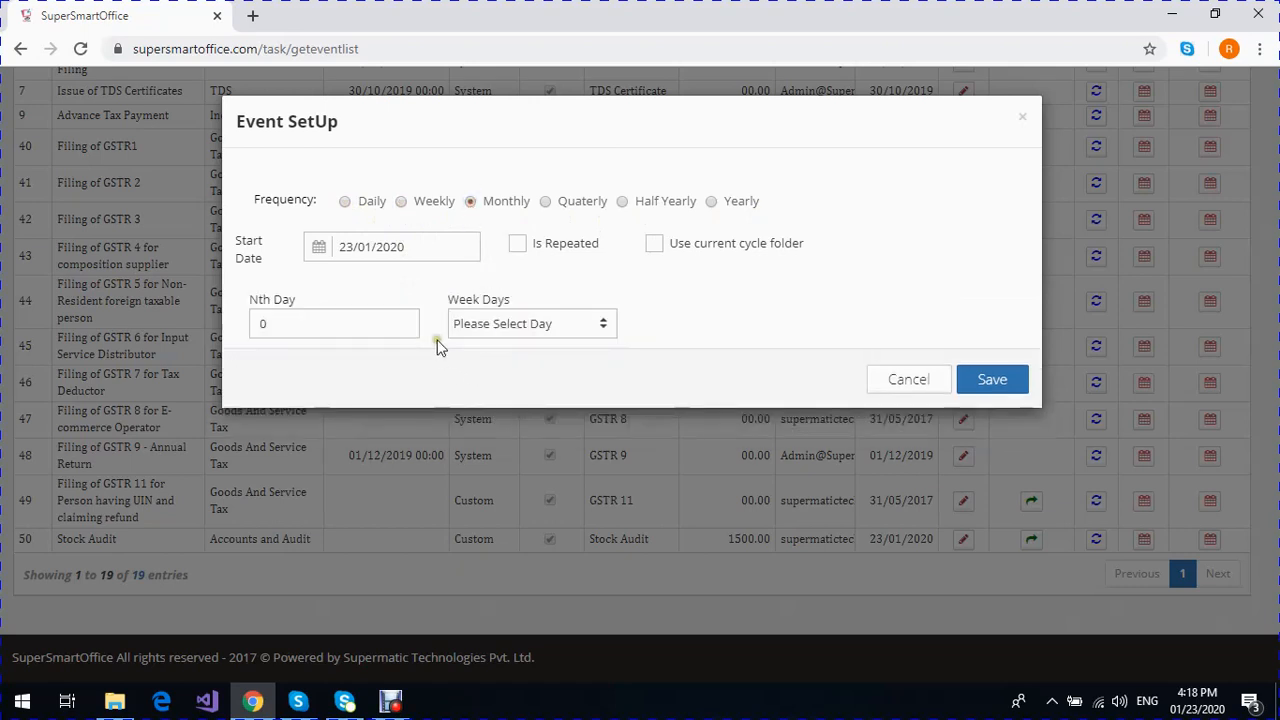
pyautogui.click(310, 326)
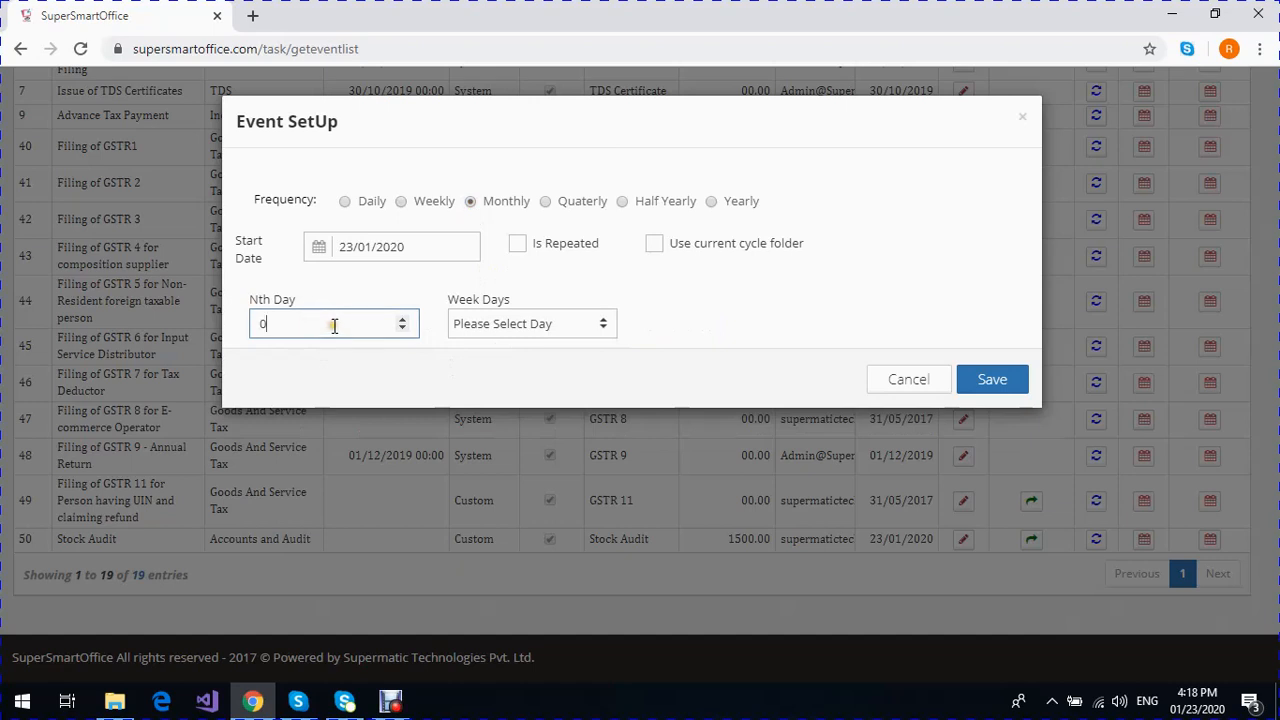
pyautogui.click(493, 327)
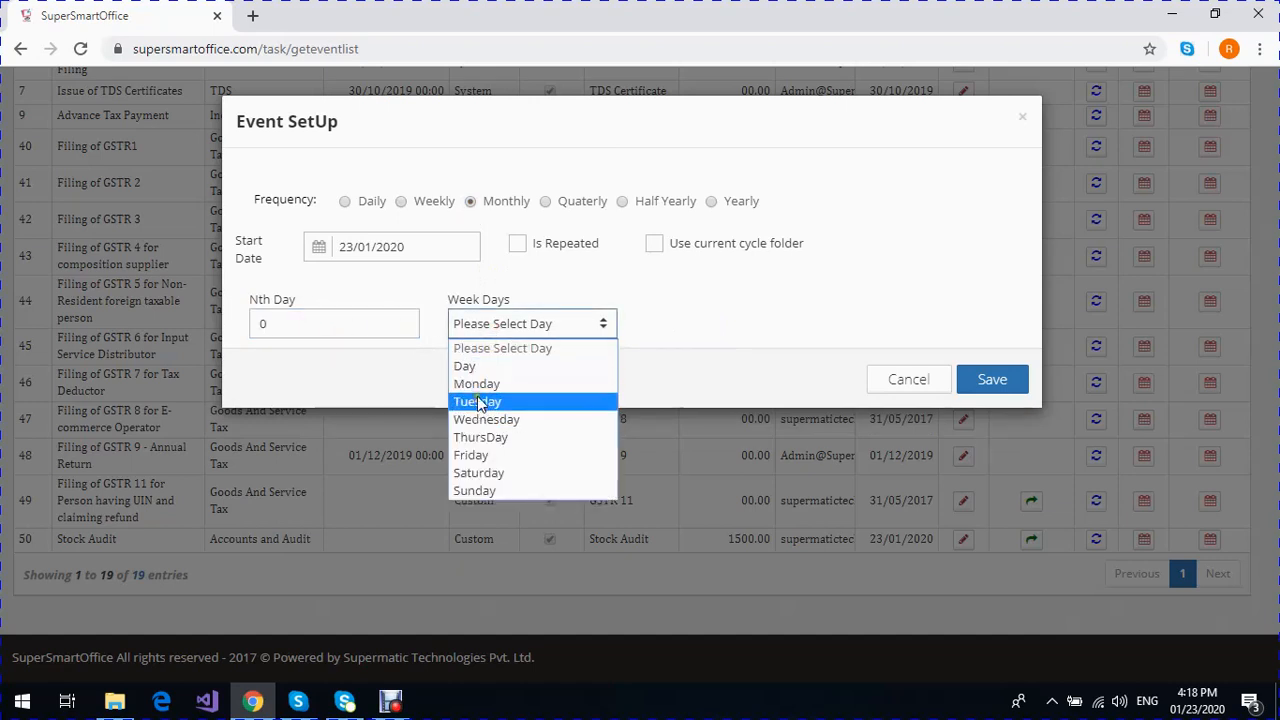
pyautogui.click(708, 340)
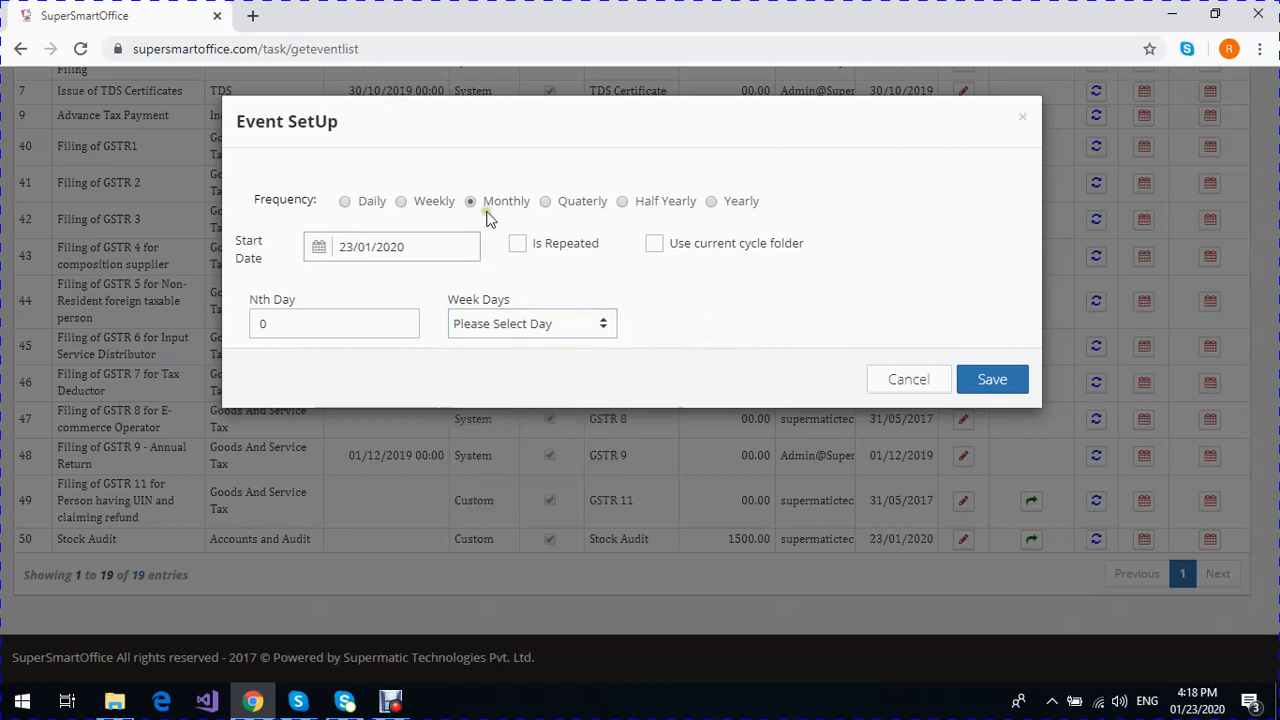
pyautogui.click(265, 330)
pyautogui.write('2')
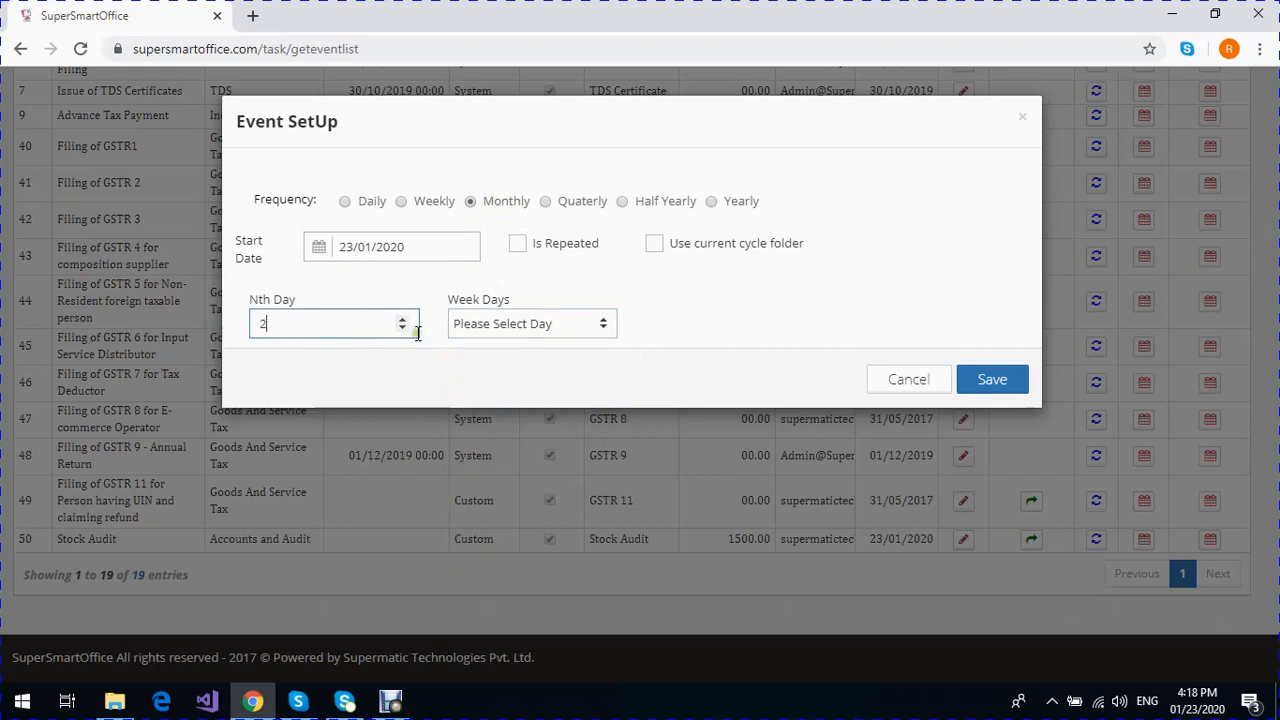
pyautogui.click(486, 326)
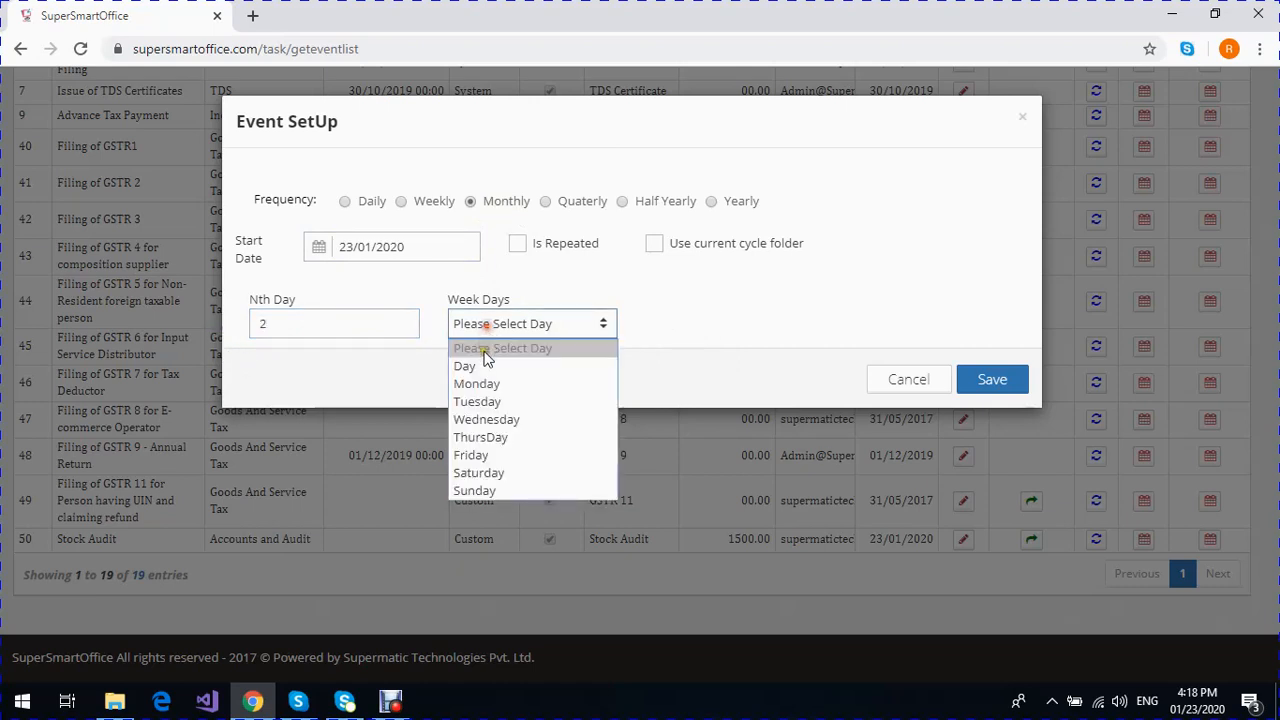
pyautogui.click(477, 384)
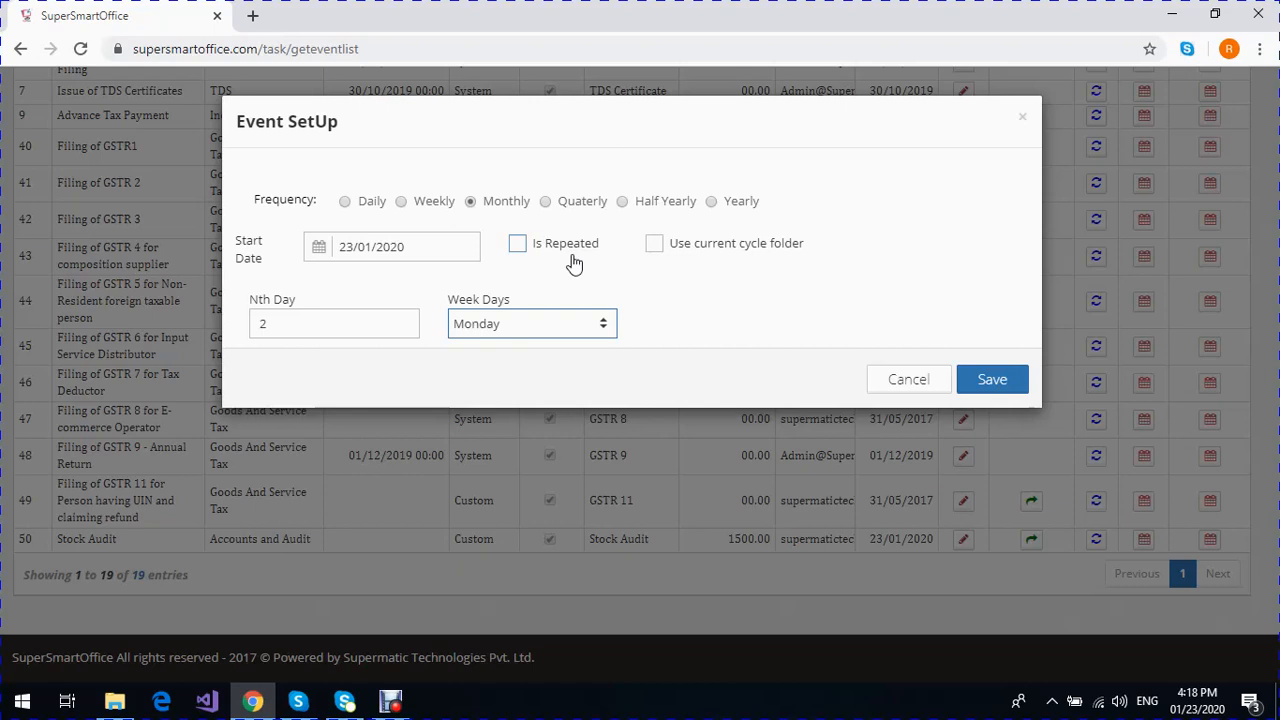
# - Make the event repeated, have it use the current cycle folder, and save the event setup
pyautogui.click(515, 245)
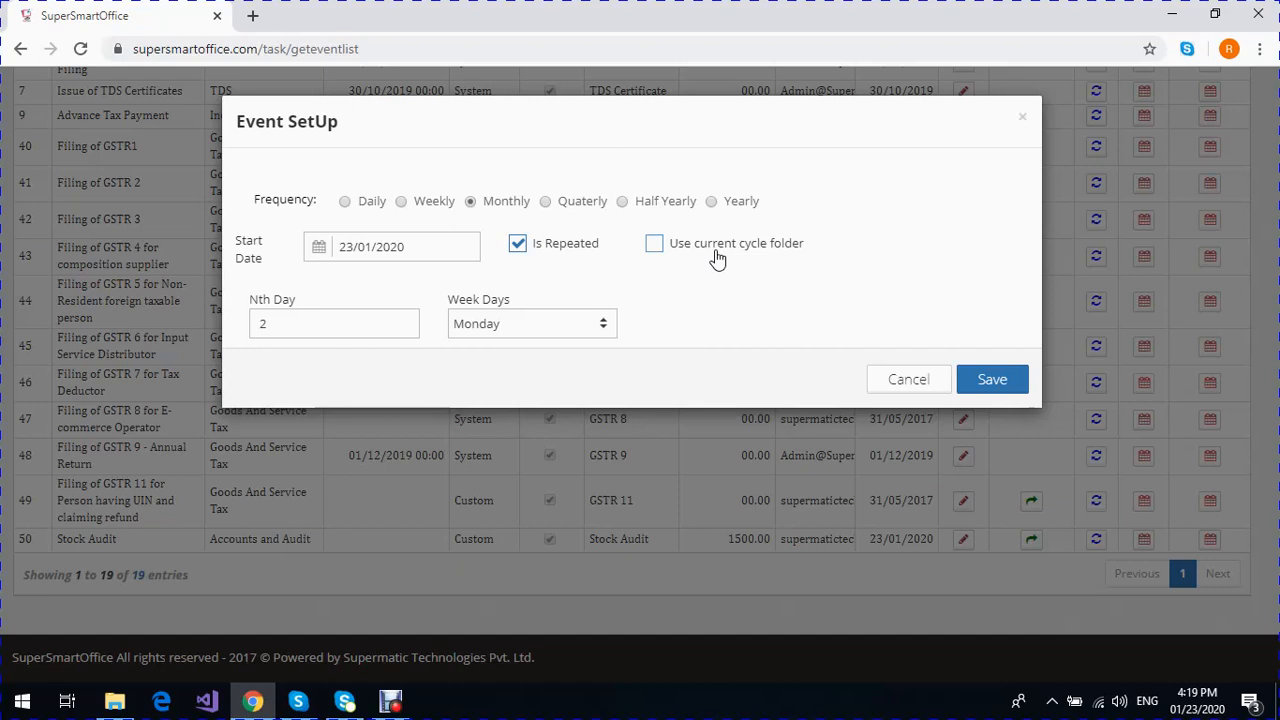
pyautogui.click(654, 245)
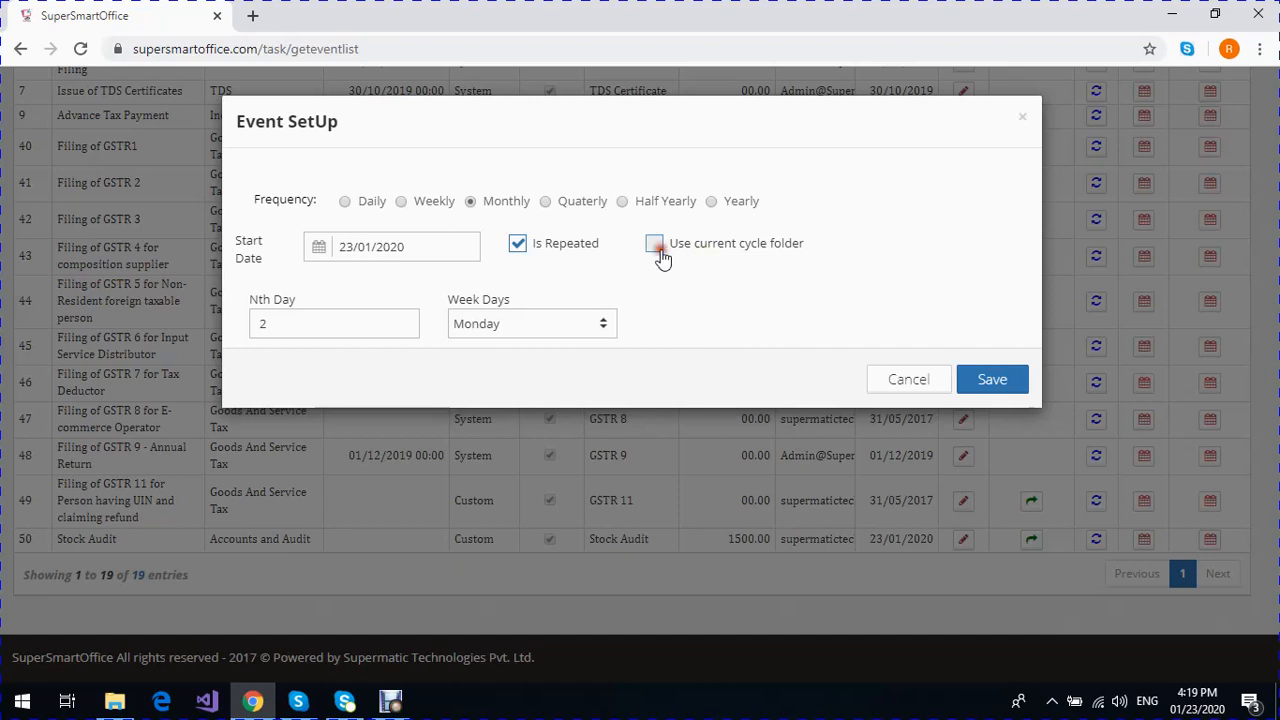
pyautogui.click(986, 388)
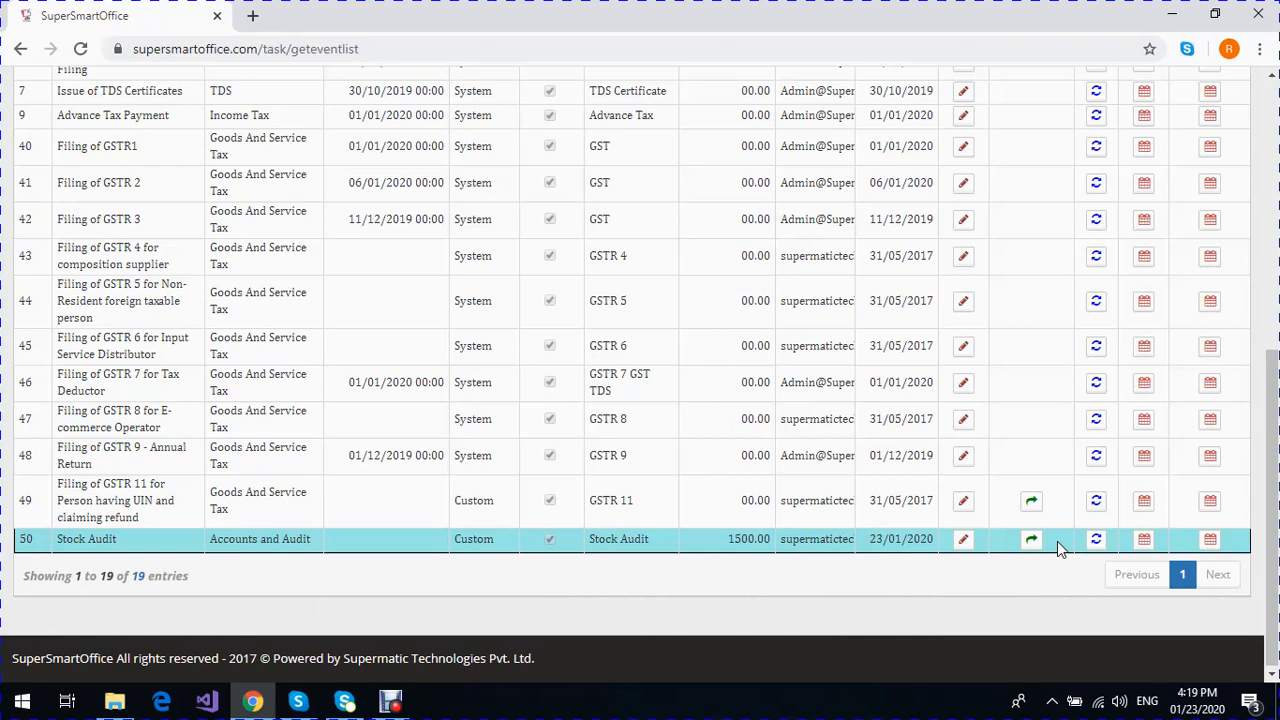
# - Open the form for firing the Stock Audit event and move all its clients into the selected client list
pyautogui.click(1145, 545)
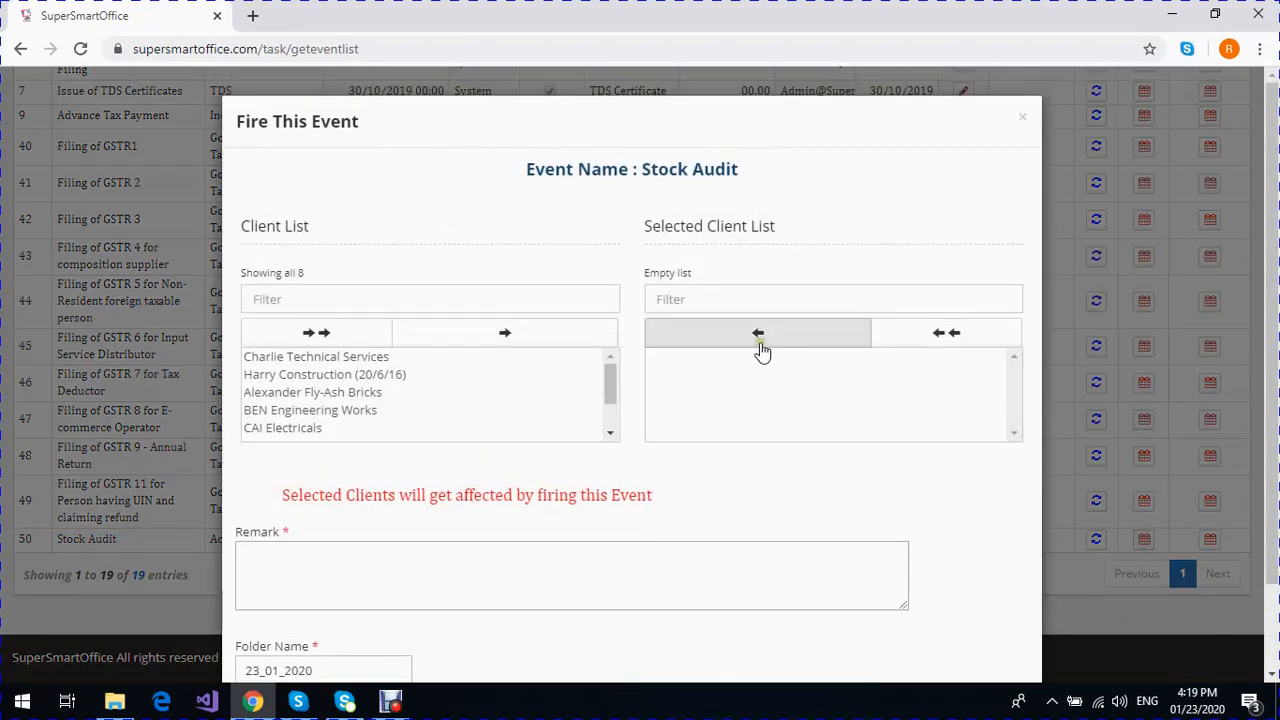
pyautogui.click(321, 362)
pyautogui.click(325, 376)
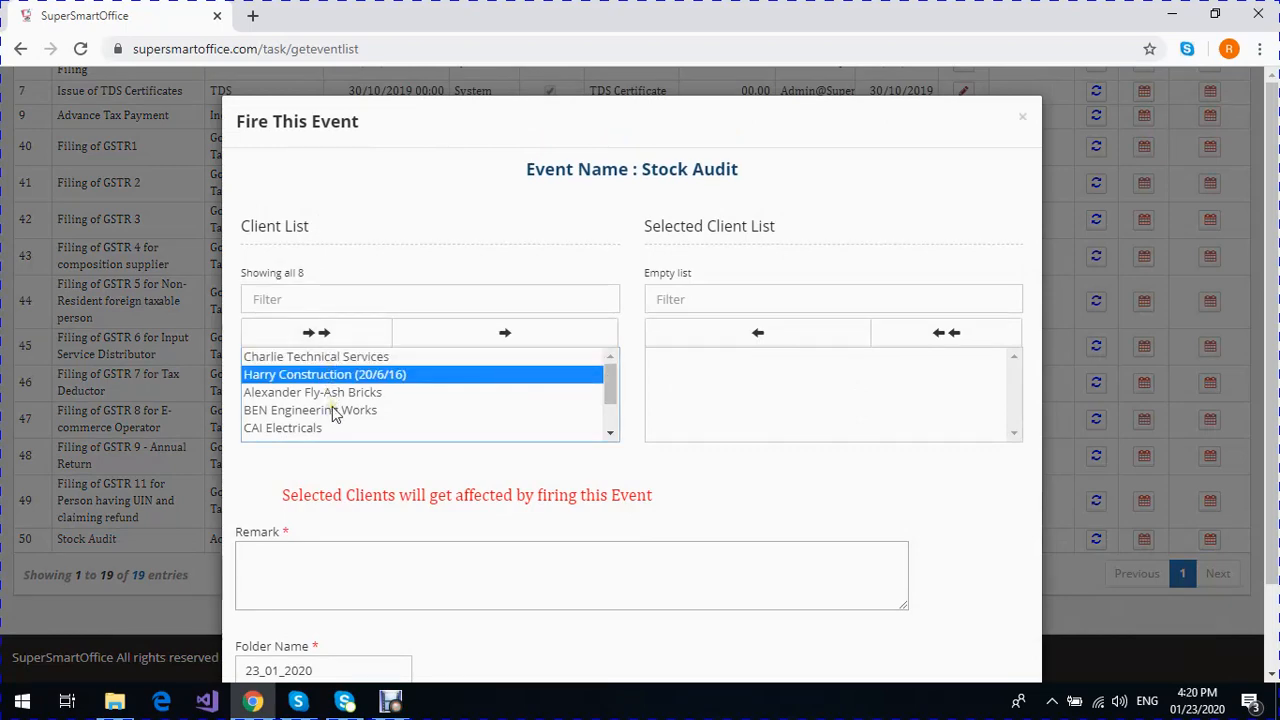
pyautogui.click(320, 333)
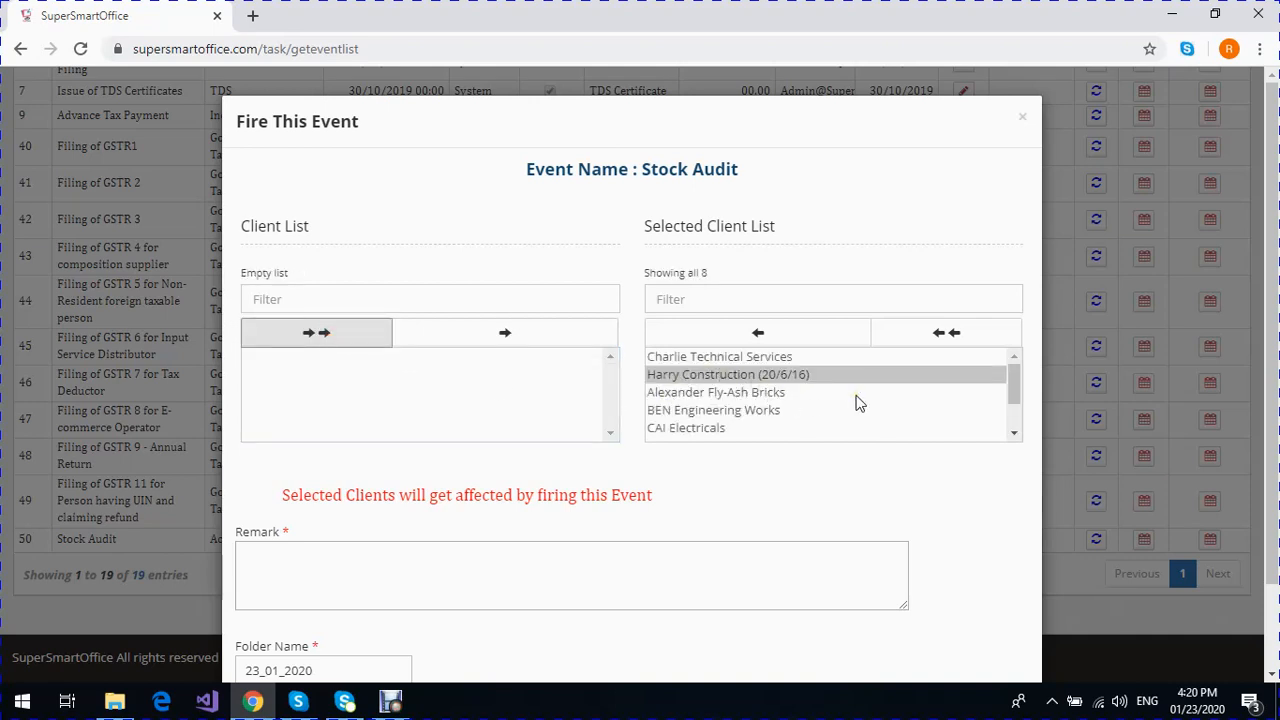
pyautogui.scroll(-1, 857, 401)
pyautogui.scroll(-1, 857, 401)
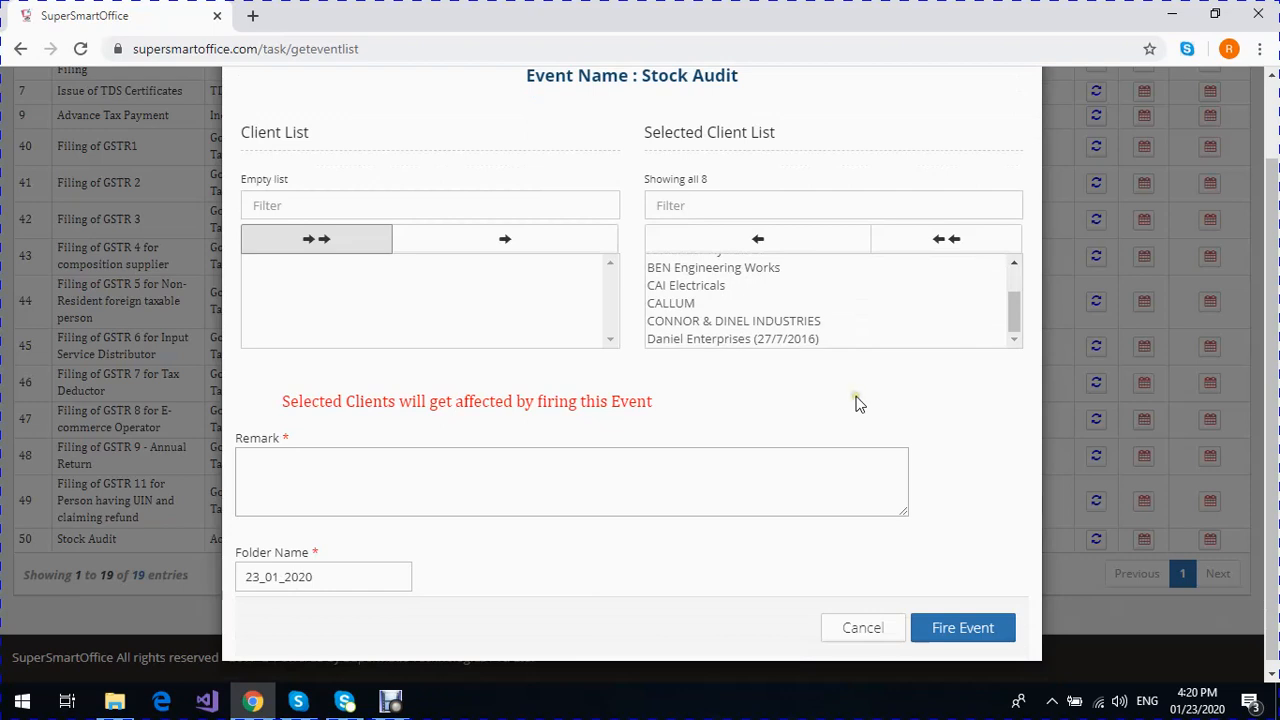
pyautogui.scroll(1, 857, 401)
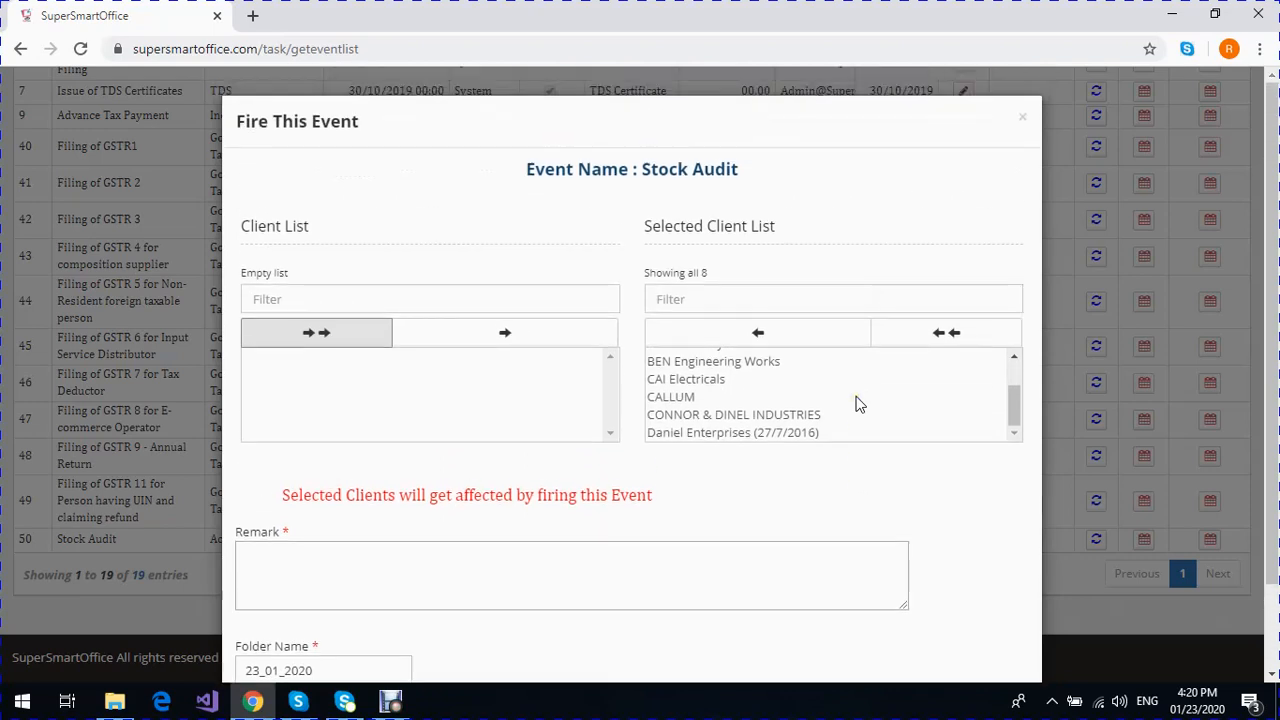
pyautogui.scroll(2, 1015, 408)
pyautogui.scroll(-2, 1015, 408)
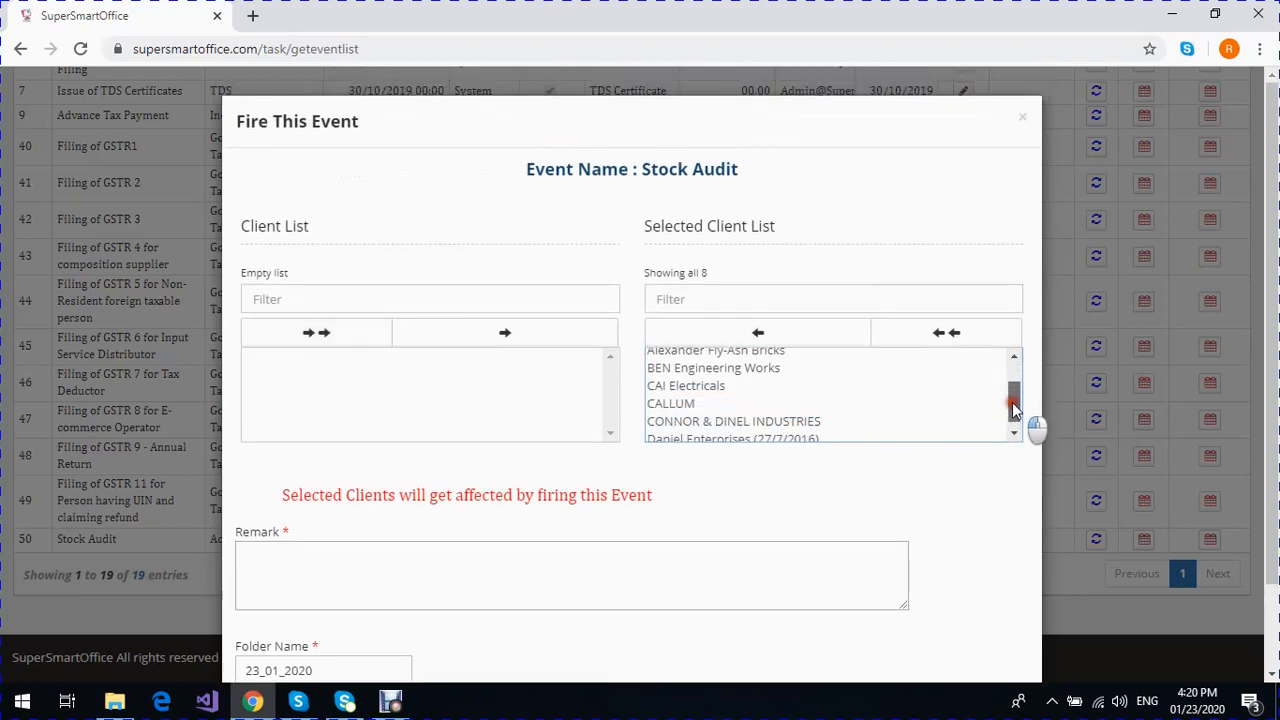
# - Enter the remark "Firing this event" and fire the Stock Audit event
pyautogui.scroll(-1, 863, 493)
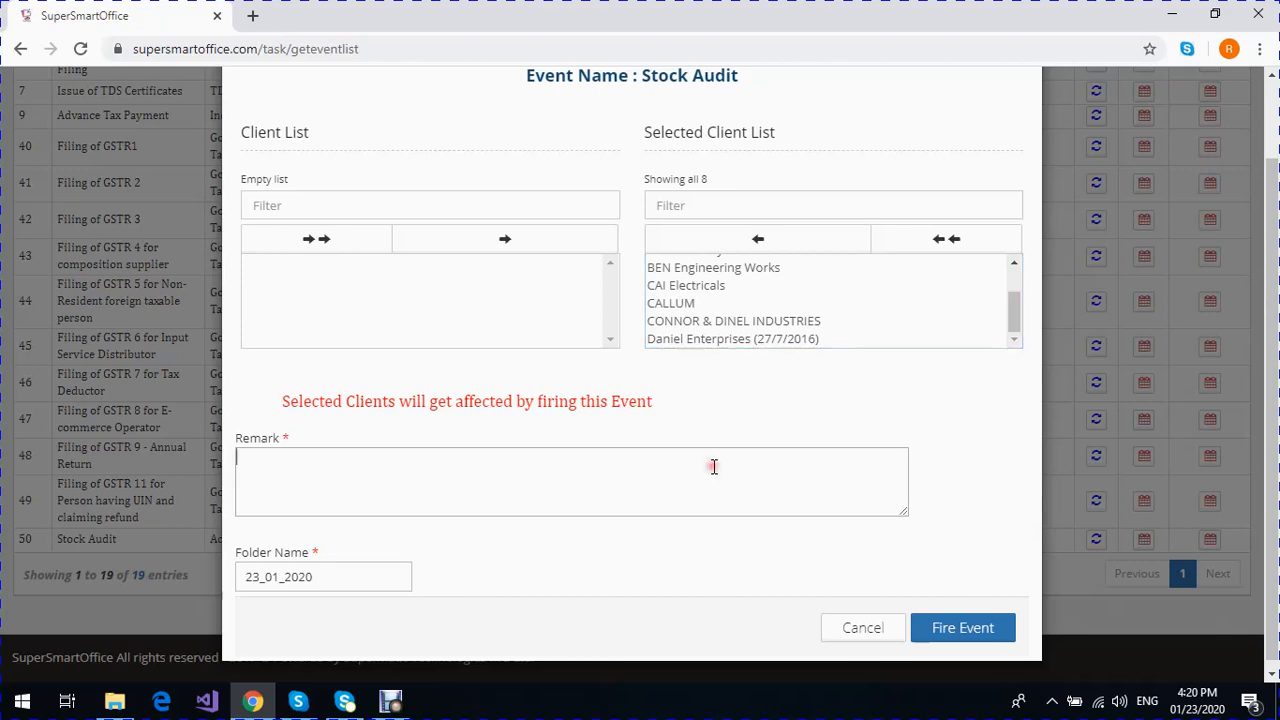
pyautogui.write('Firing this event')
pyautogui.click(970, 628)
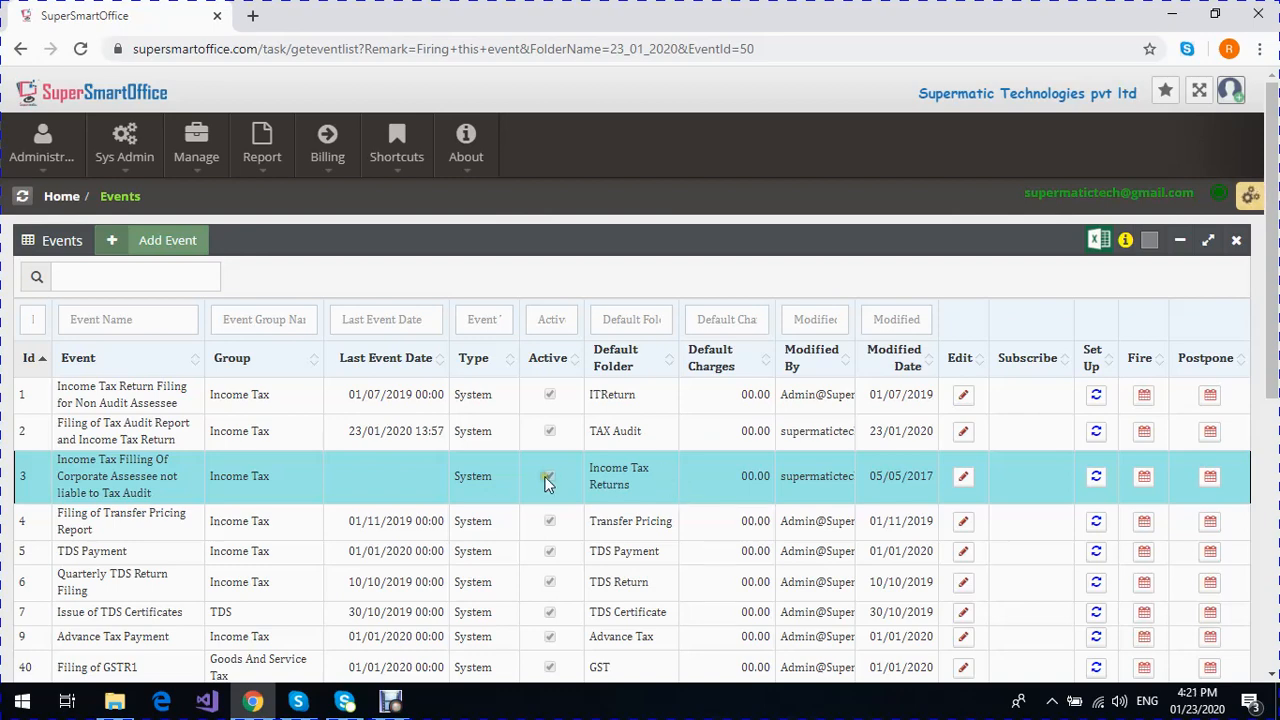
# - Open the user task list and sort it by Id in descending order to check the newest tasks
pyautogui.click(199, 162)
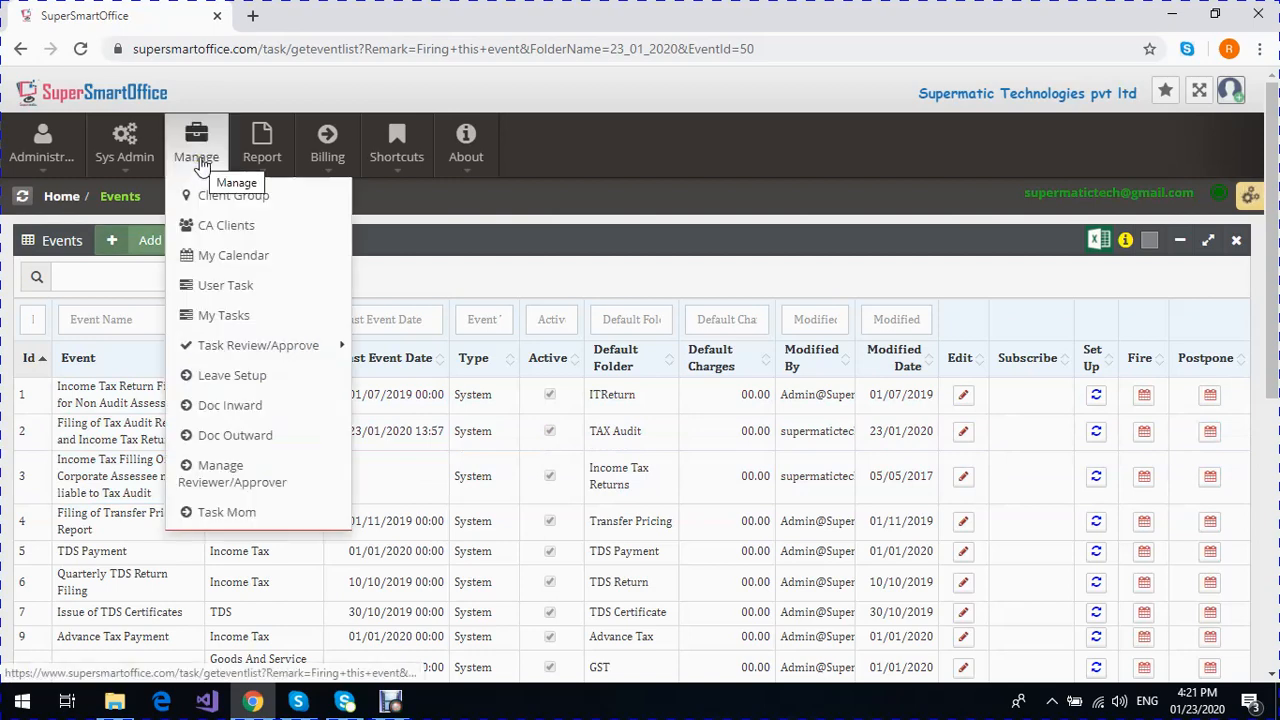
pyautogui.click(245, 288)
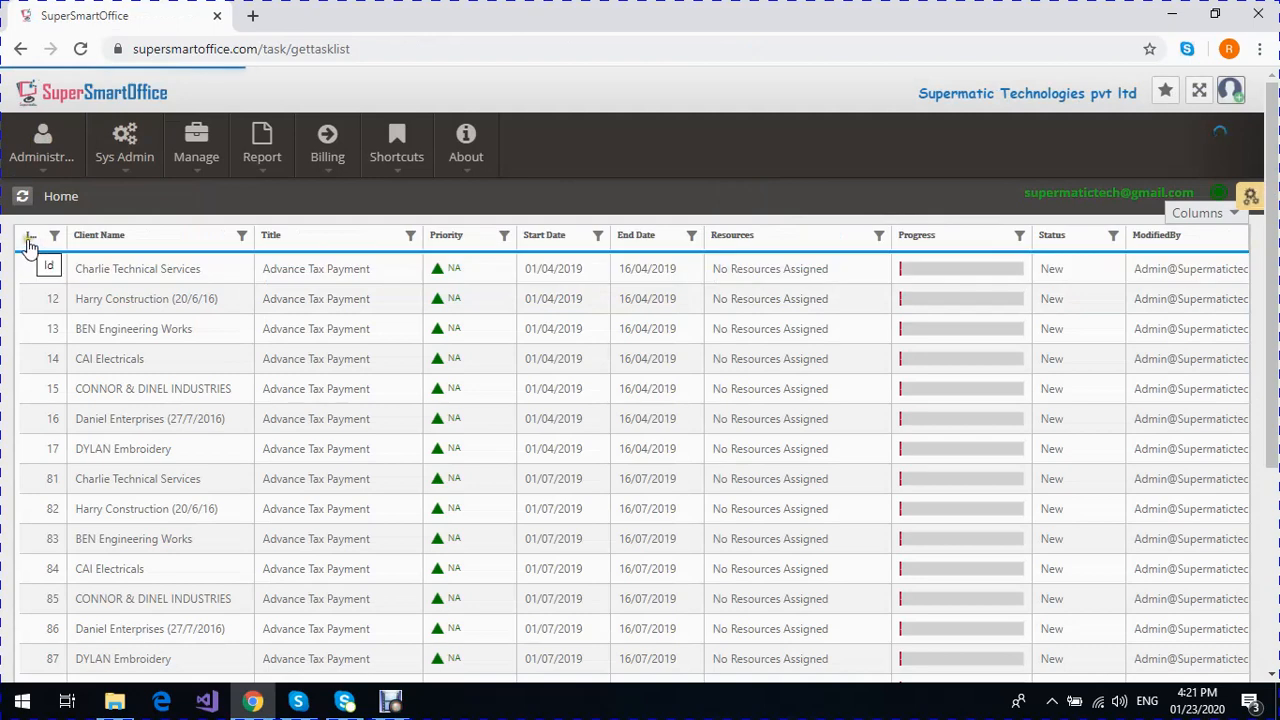
pyautogui.click(30, 238)
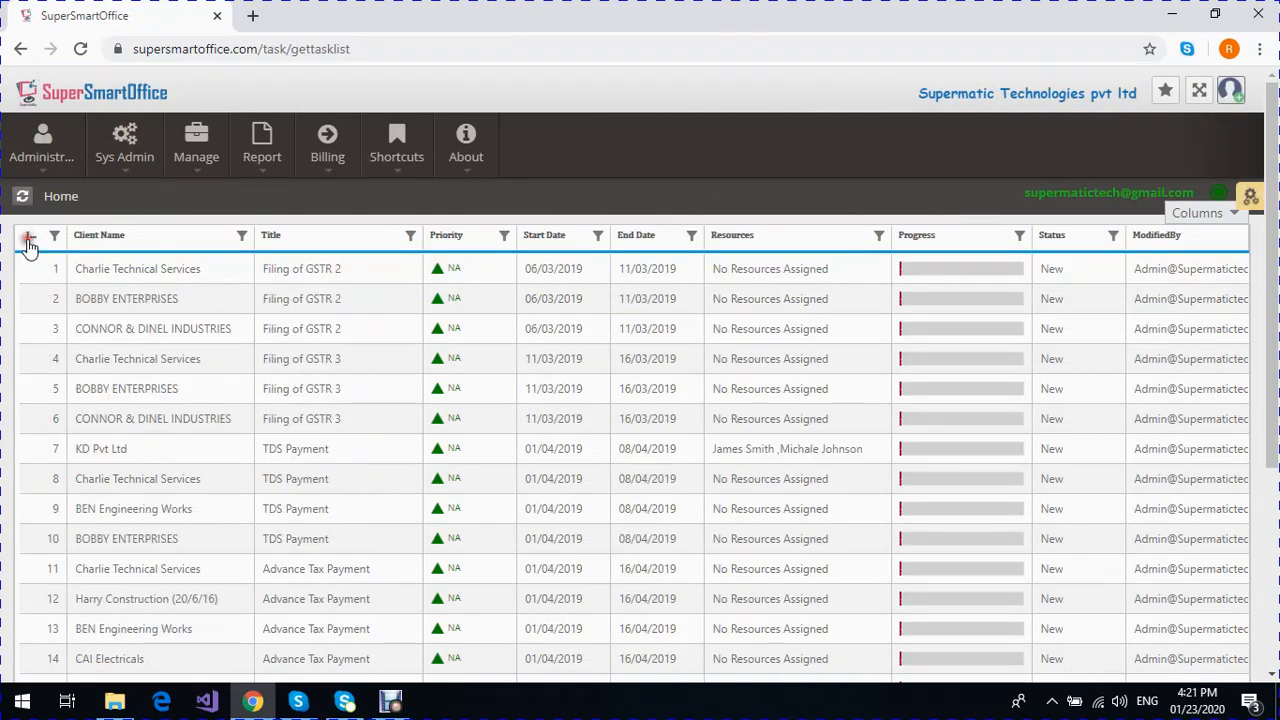
pyautogui.click(28, 243)
pyautogui.click(116, 275)
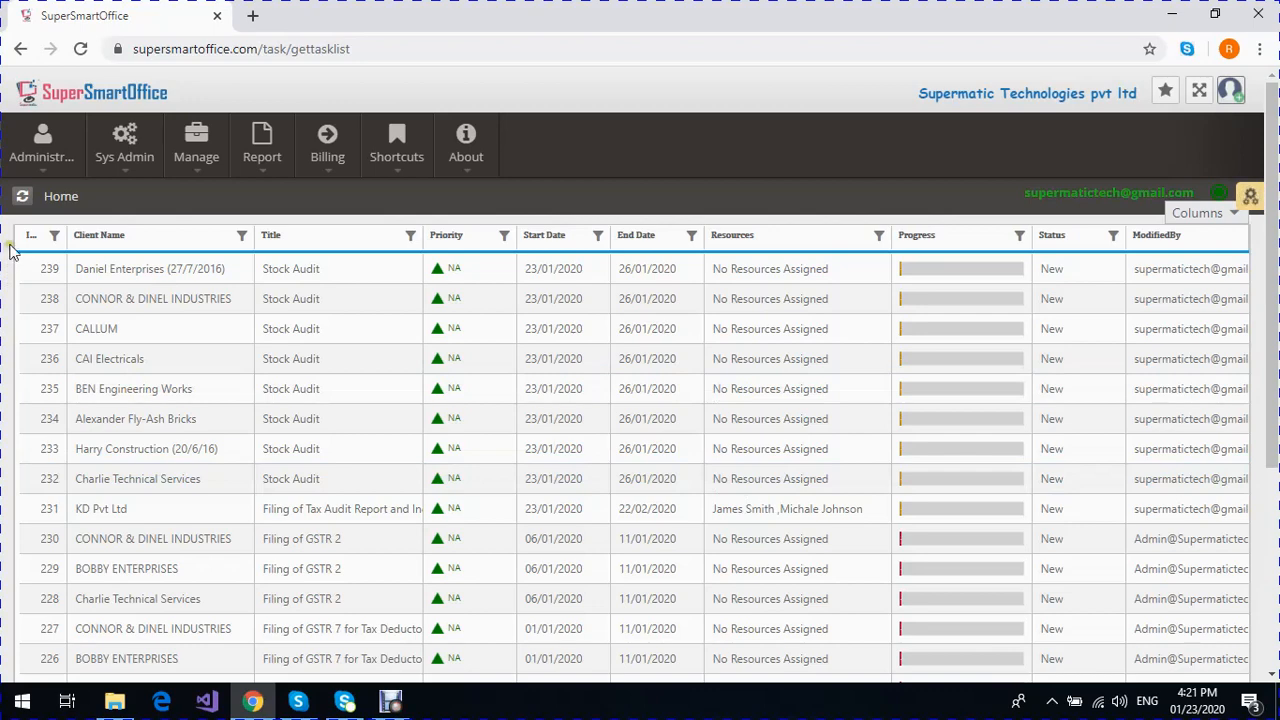
# - Return to the Events list and open the form for postponing the Stock Audit event's tasks
pyautogui.click(40, 152)
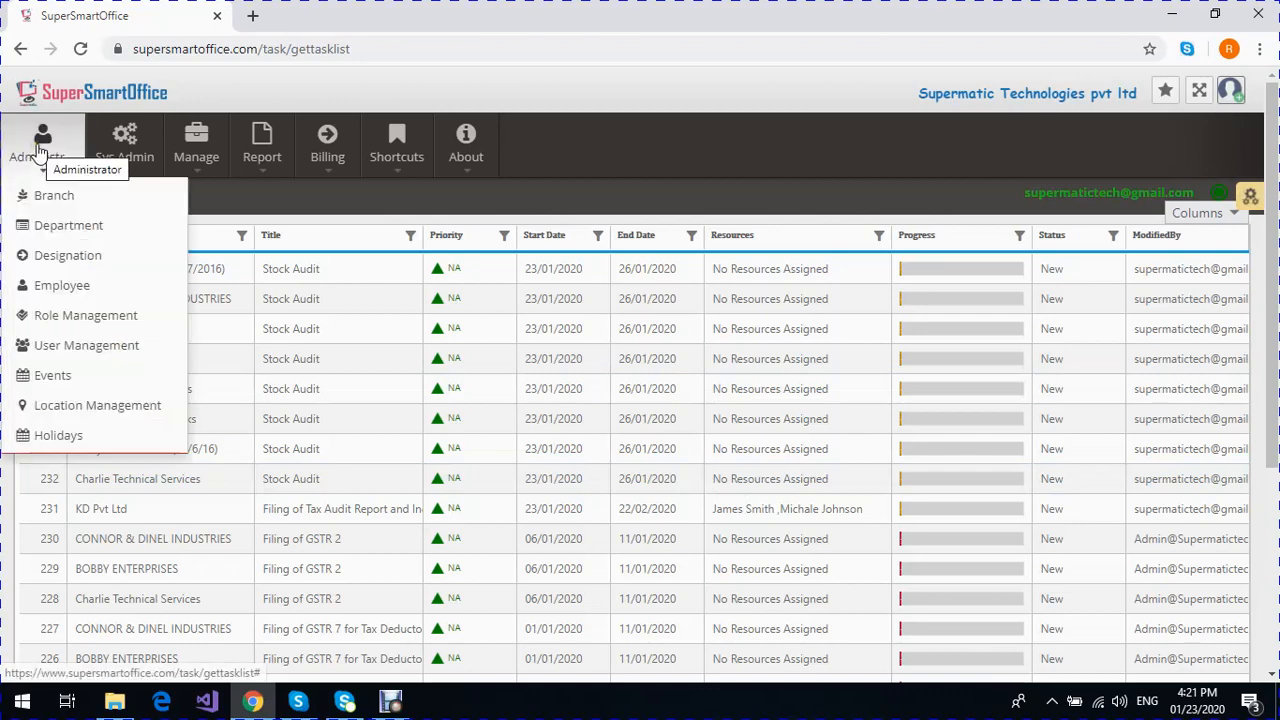
pyautogui.click(67, 378)
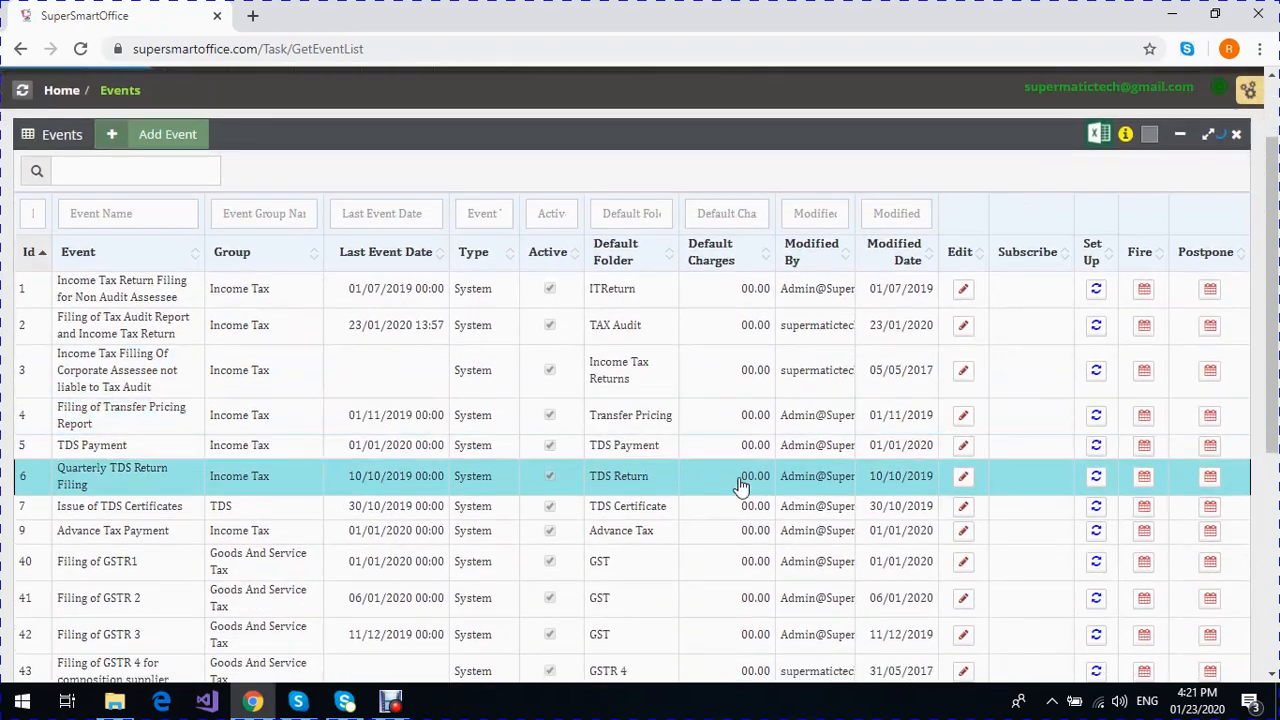
pyautogui.scroll(-5, 740, 487)
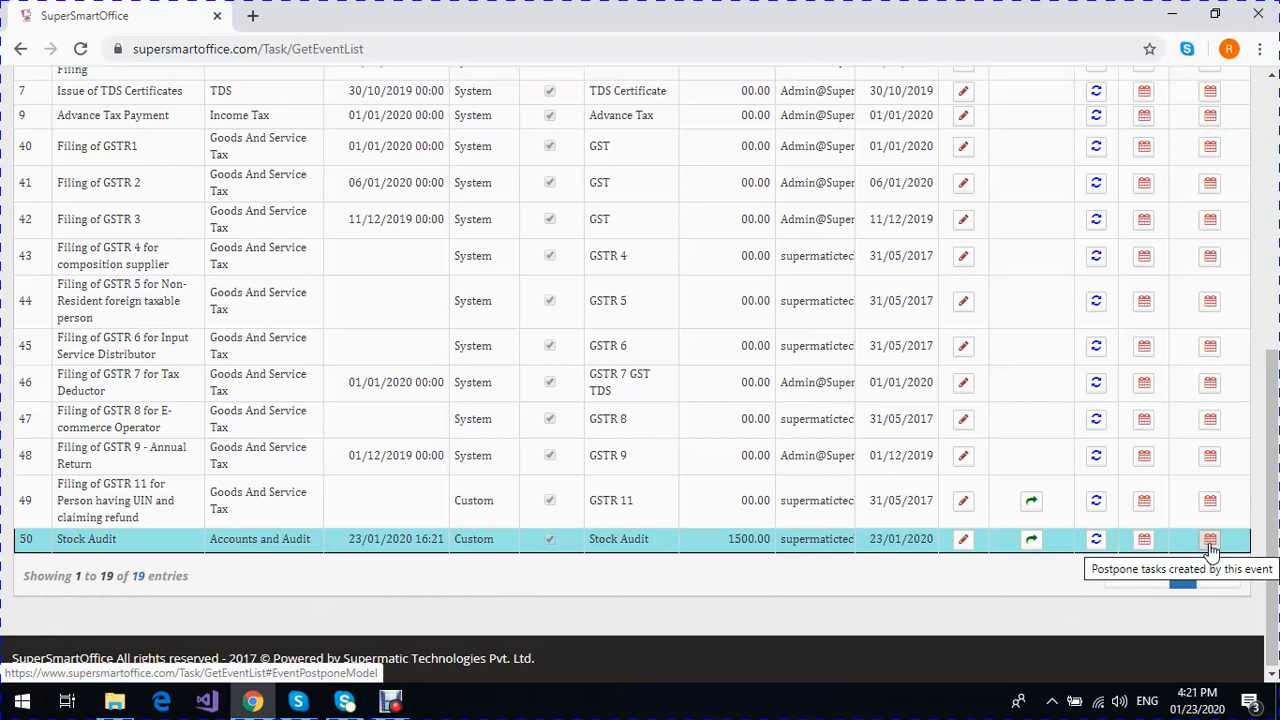
pyautogui.click(1210, 540)
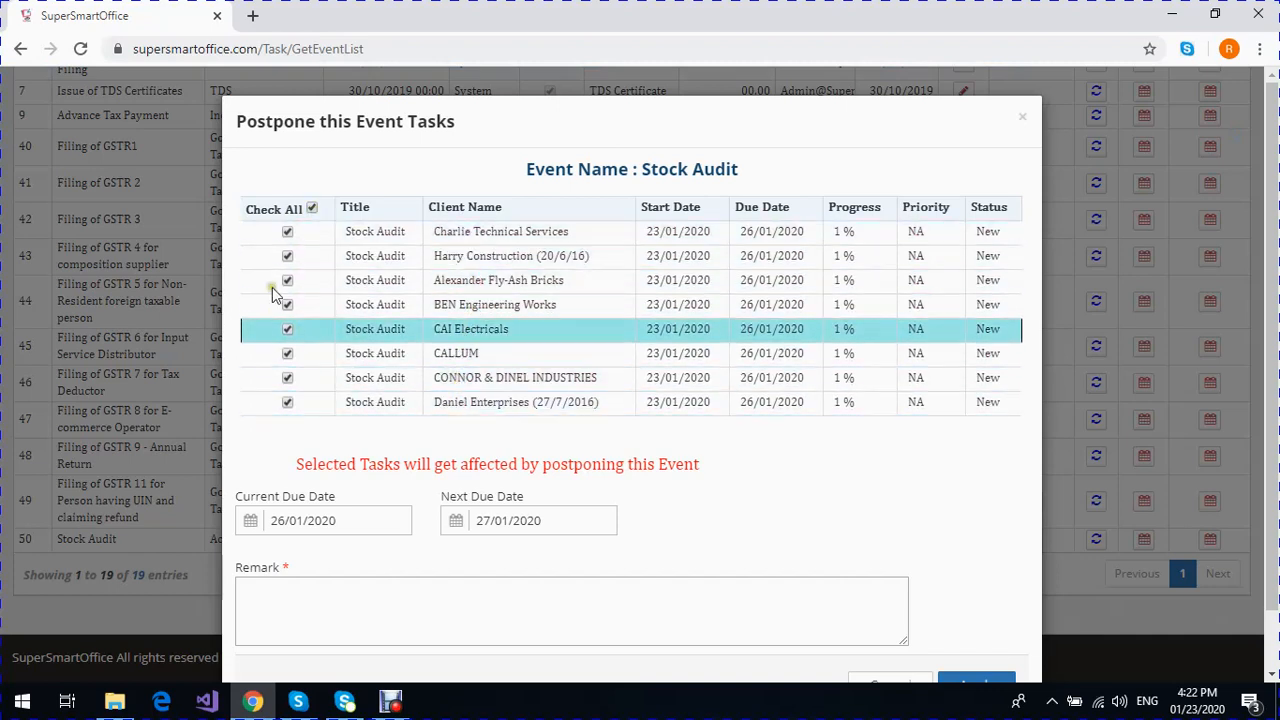
# - Deselect all tasks, then select only those of Charlie Technical Services and Alexander Fly-Ash Bricks
pyautogui.click(311, 209)
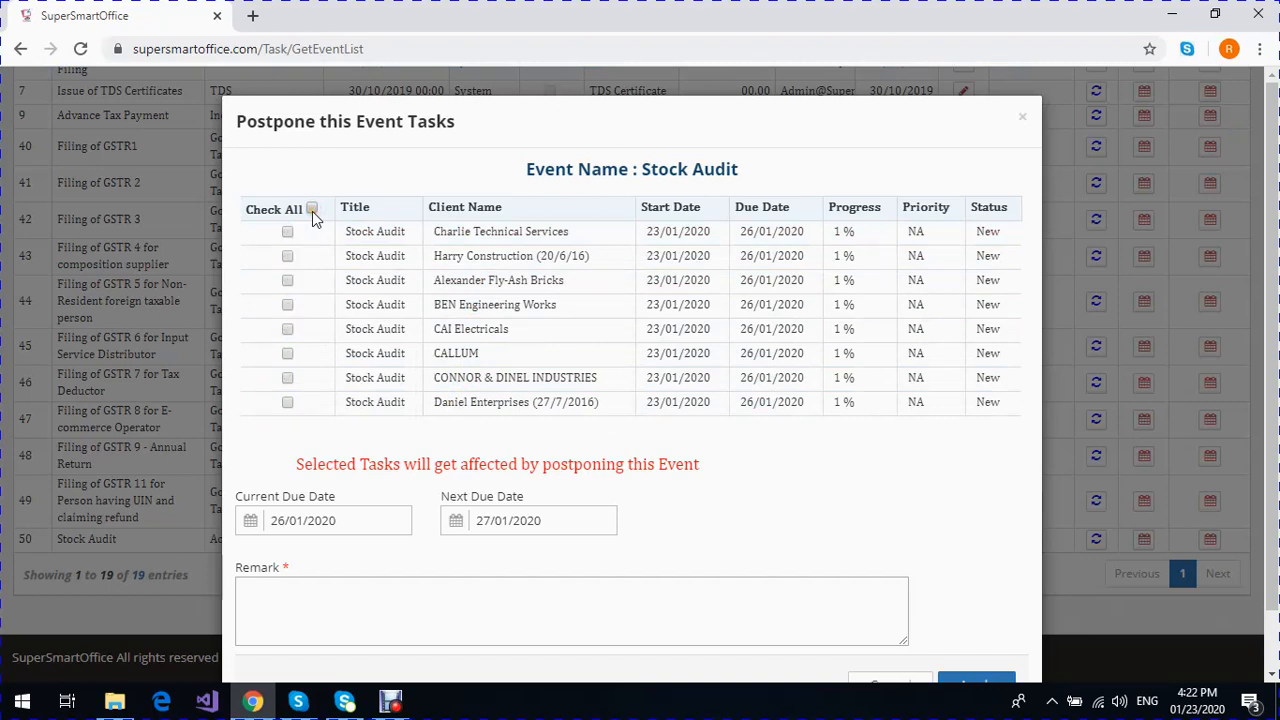
pyautogui.click(288, 232)
pyautogui.click(287, 281)
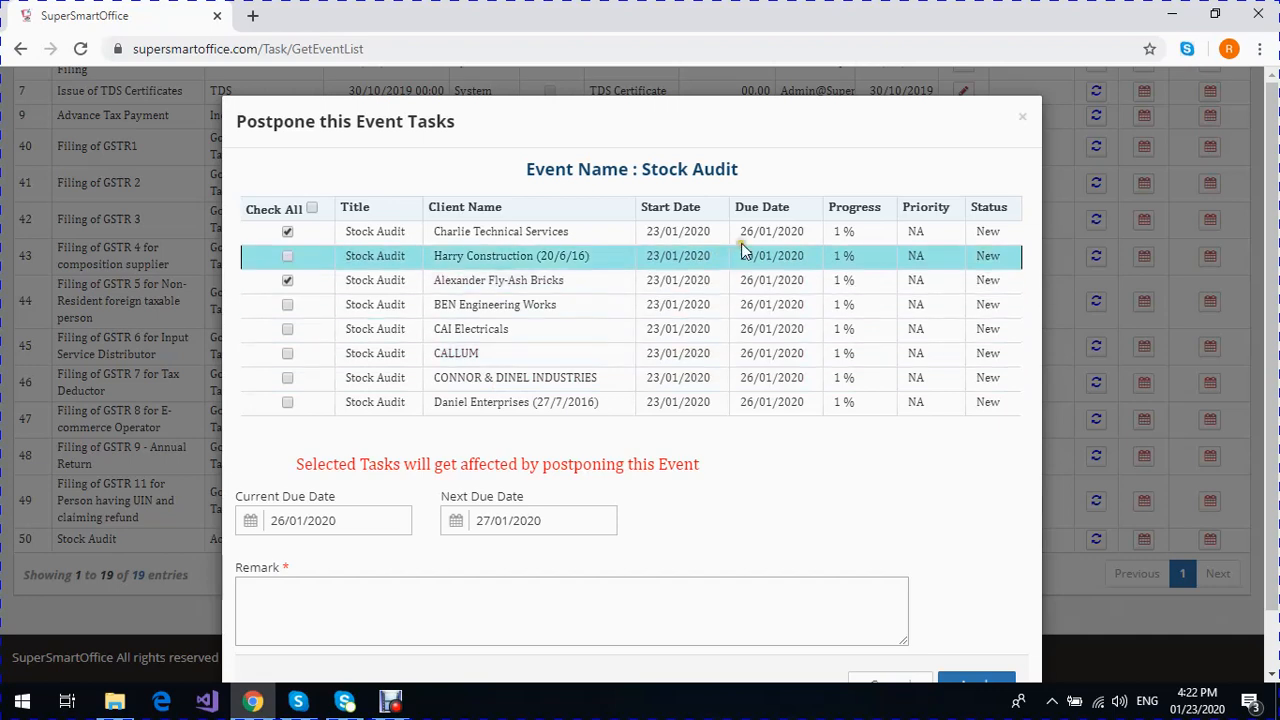
# - Set the next due date to 30/01/2020 with the remark "Postponing these events" and apply the postponement
pyautogui.click(367, 527)
pyautogui.click(519, 518)
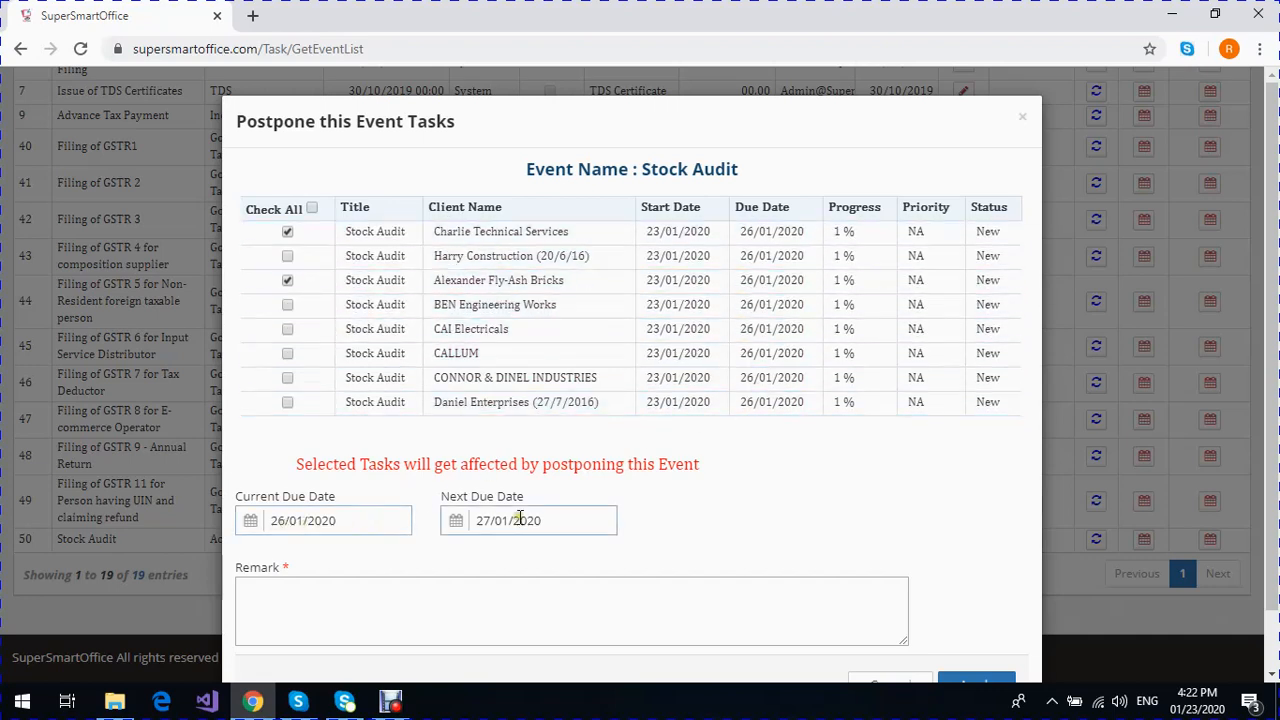
pyautogui.click(519, 518)
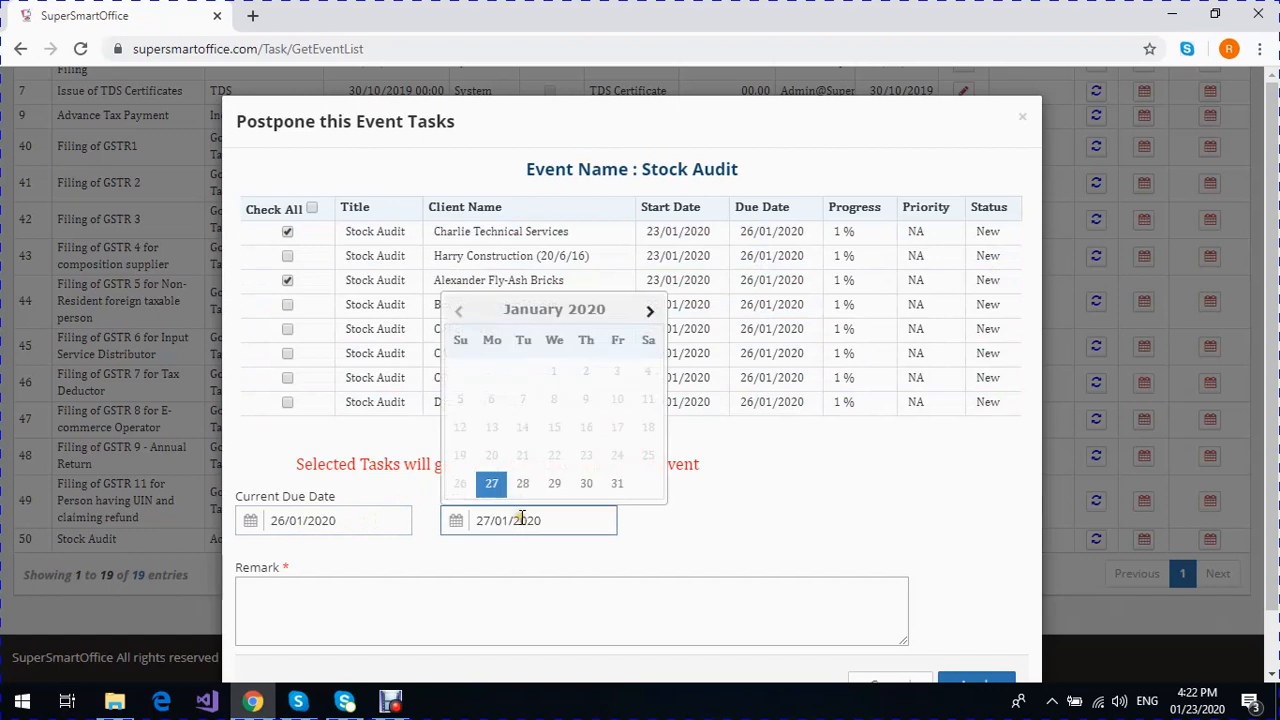
pyautogui.click(586, 484)
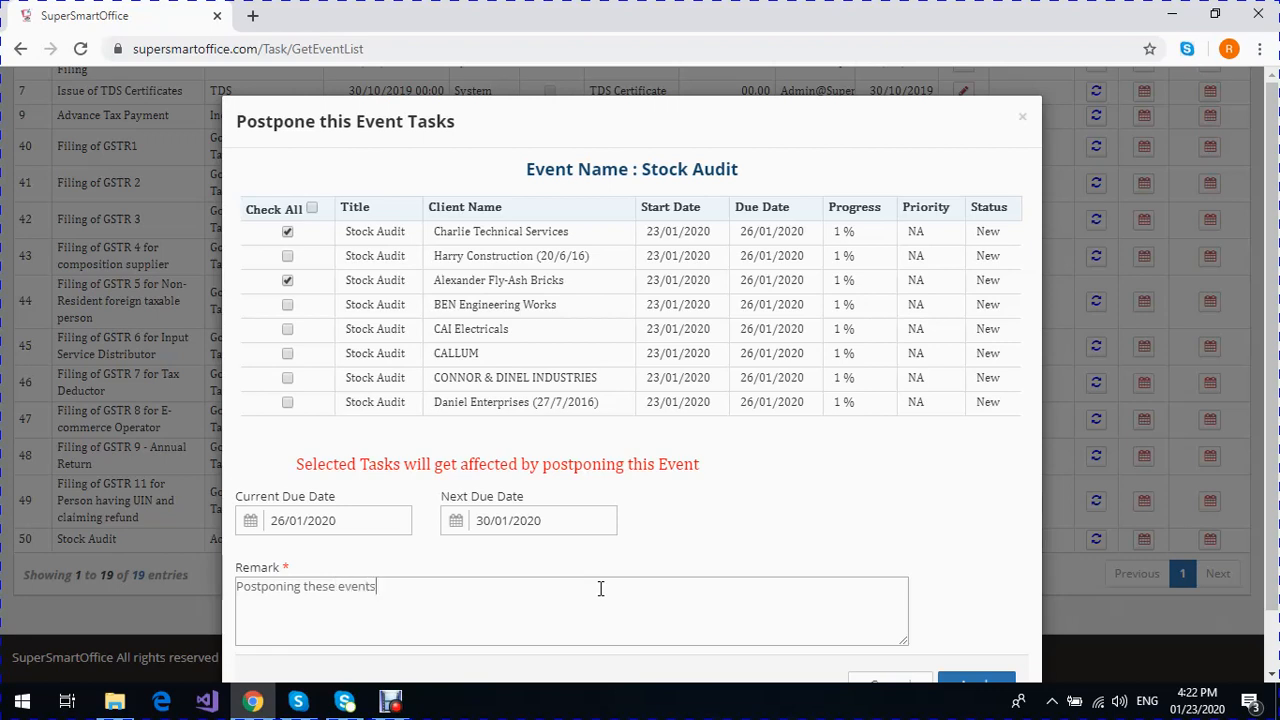
pyautogui.scroll(-1, 922, 627)
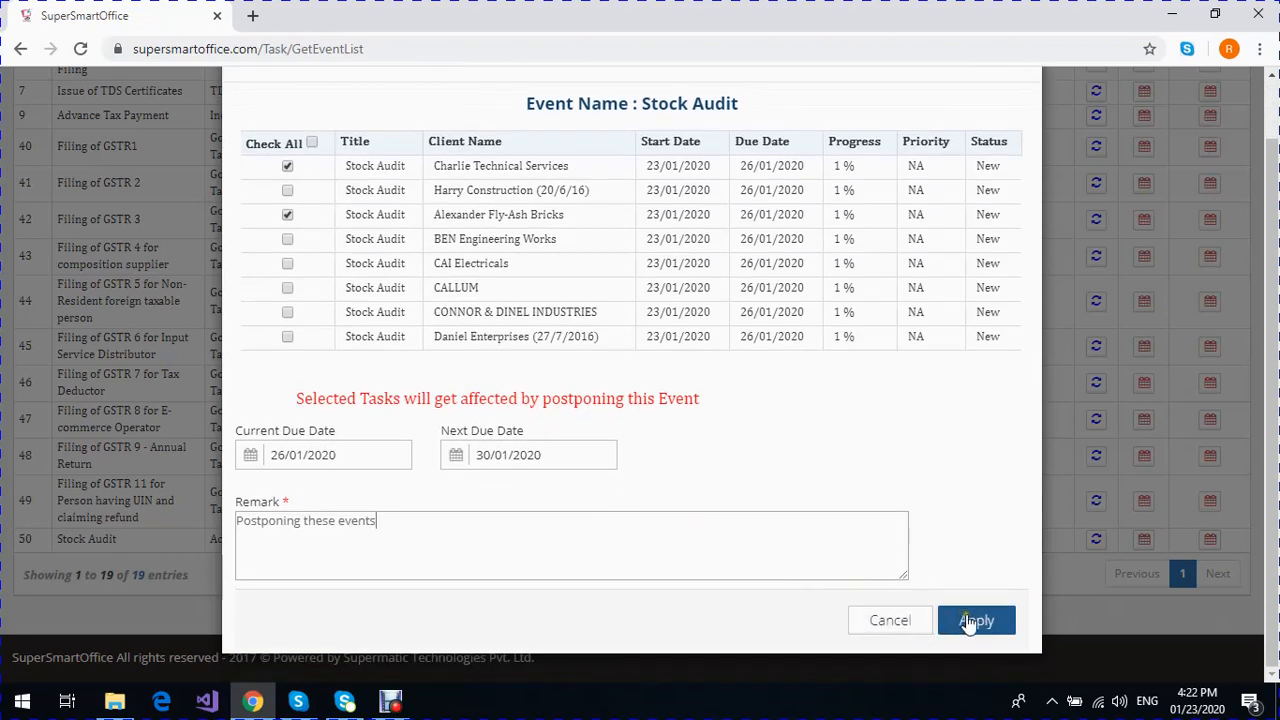
pyautogui.click(975, 620)
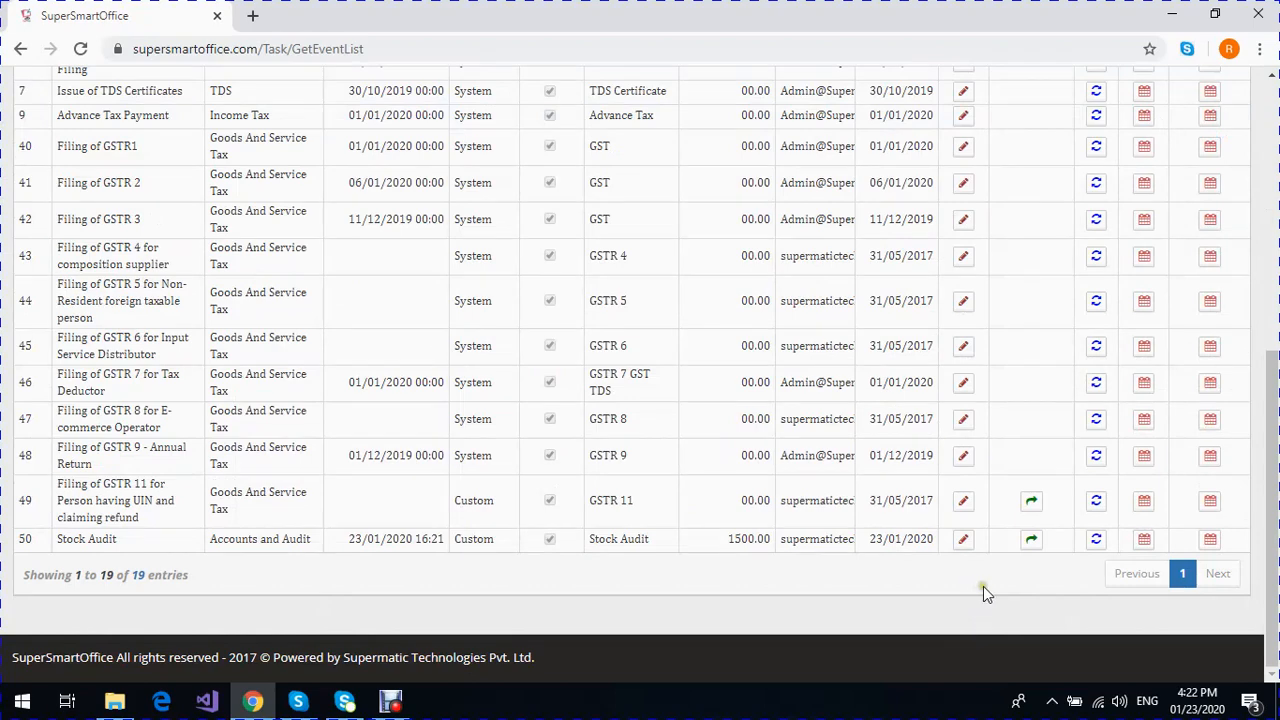
# - Reopen the Stock Audit postpone form to check the tasks' due dates, and close it without applying anything
pyautogui.click(1212, 544)
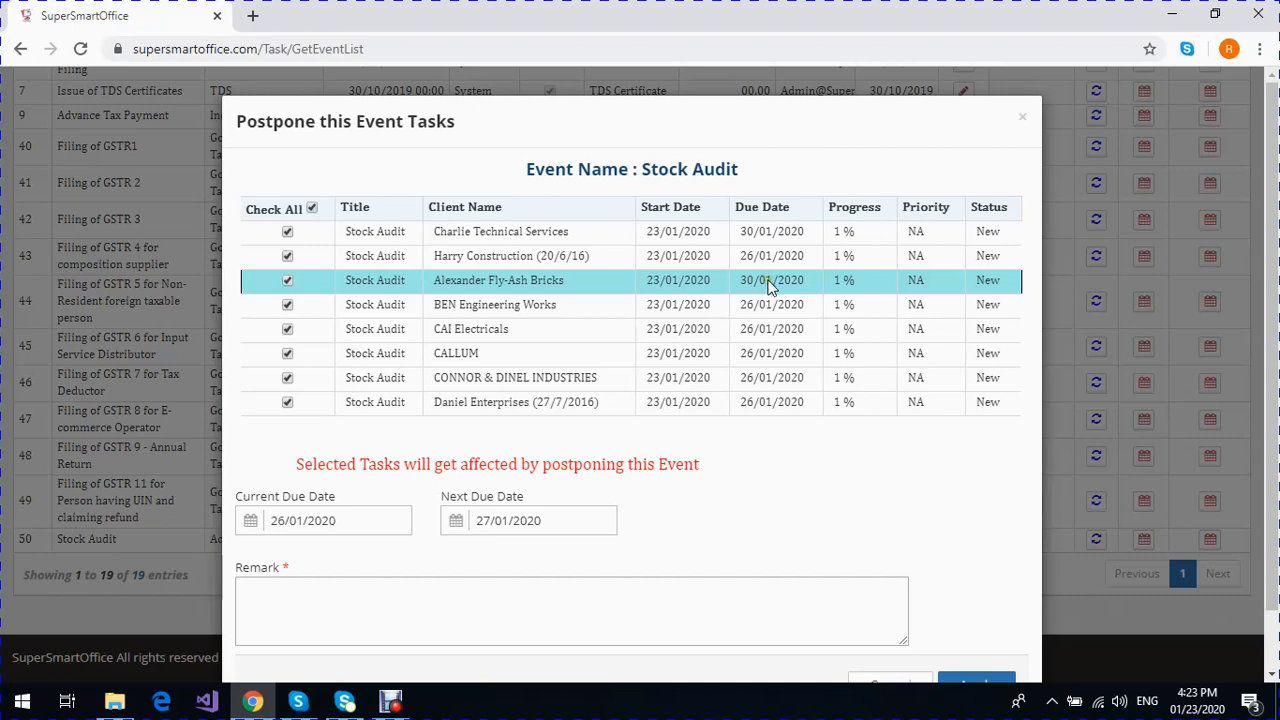
pyautogui.scroll(-1, 863, 481)
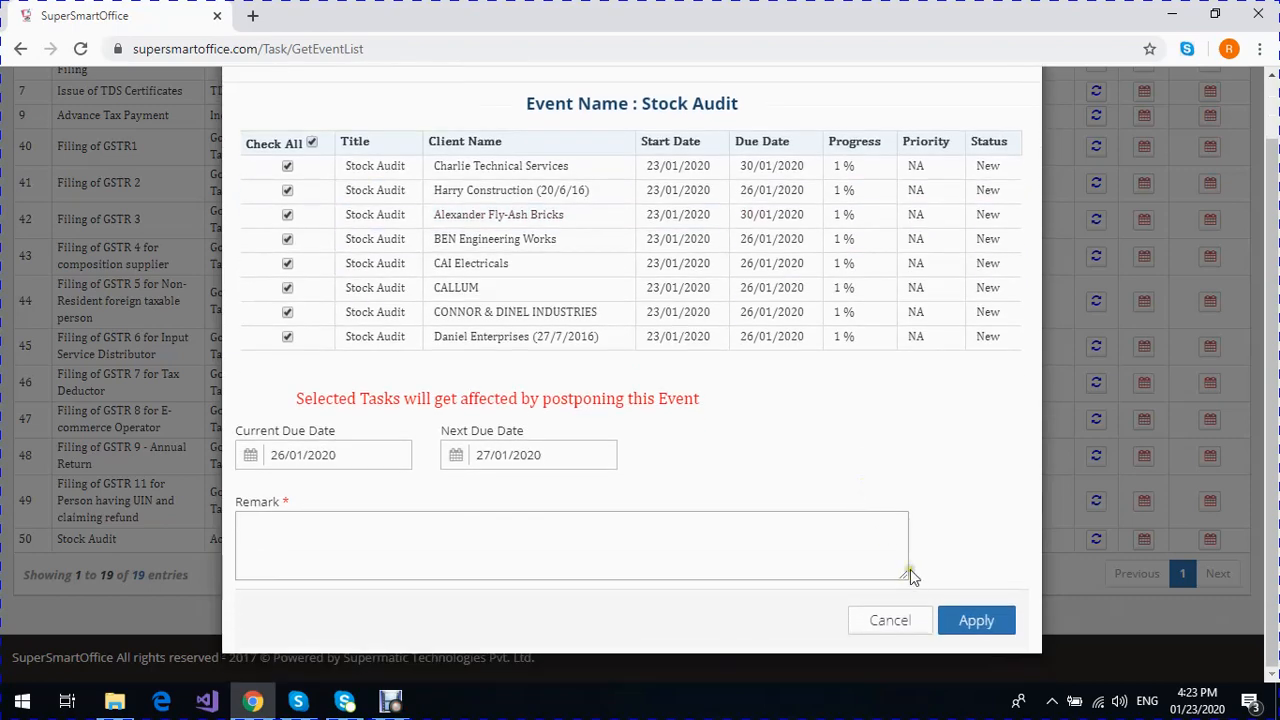
pyautogui.click(897, 622)
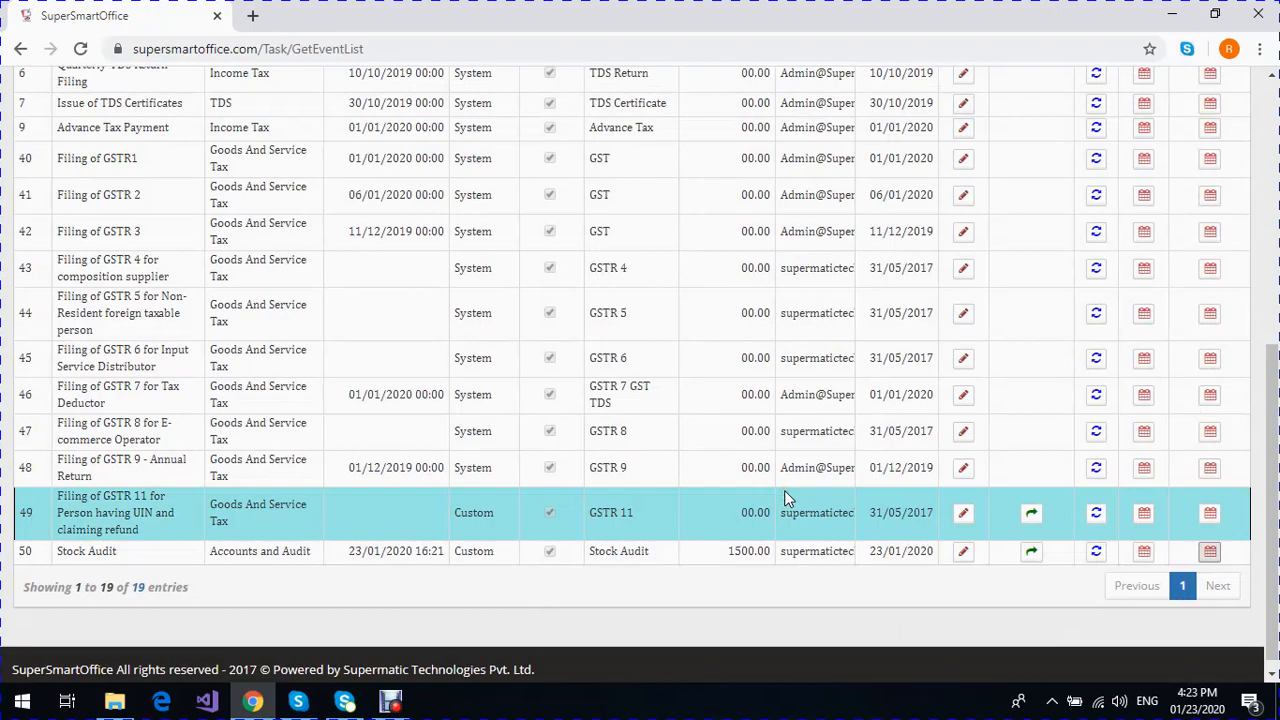